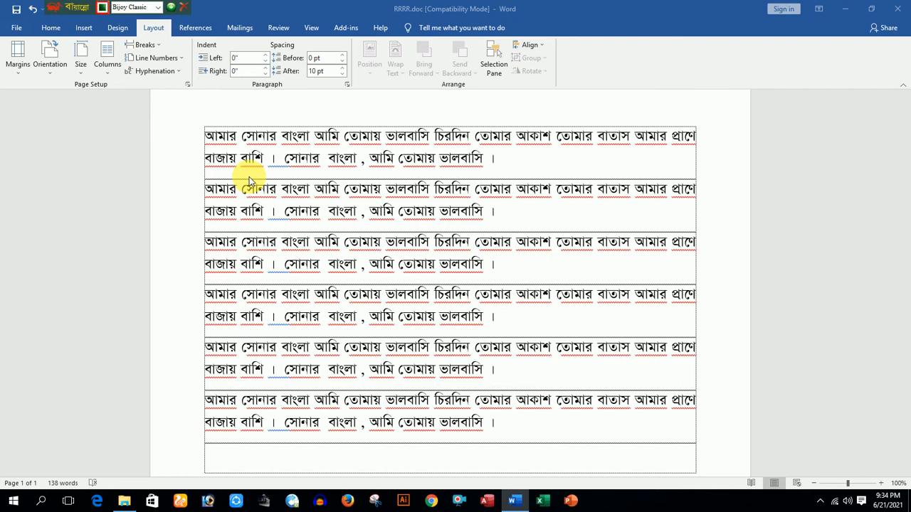
Turn off the display of text boundaries in the advanced document content options
scroll(214, 177, up, 1)
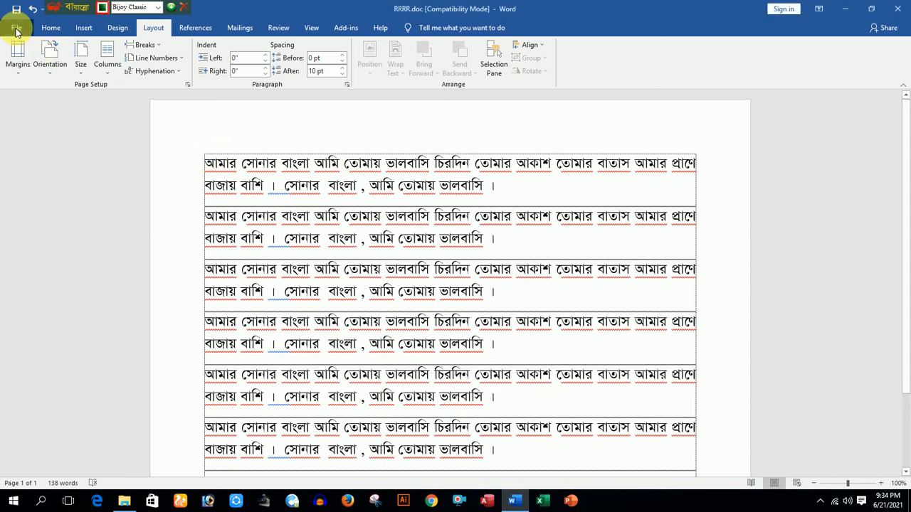
click(15, 32)
click(36, 471)
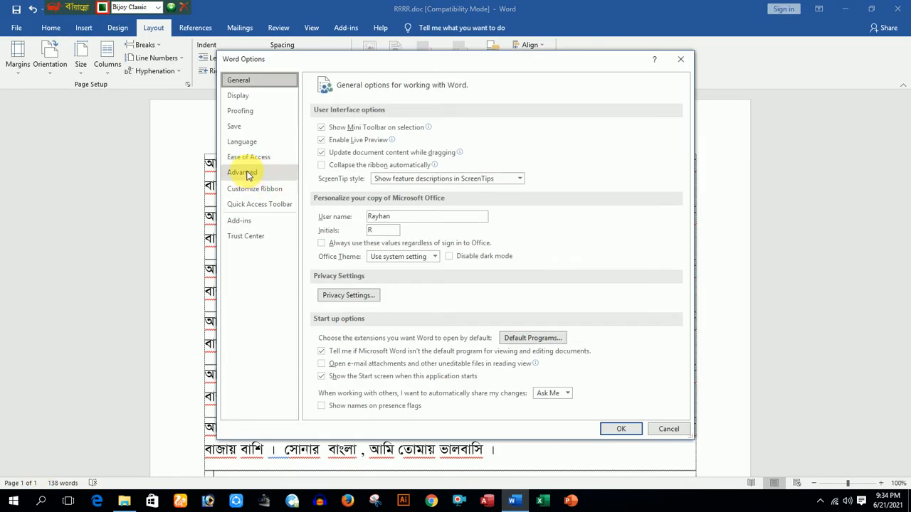
click(246, 173)
scroll(366, 278, down, 7)
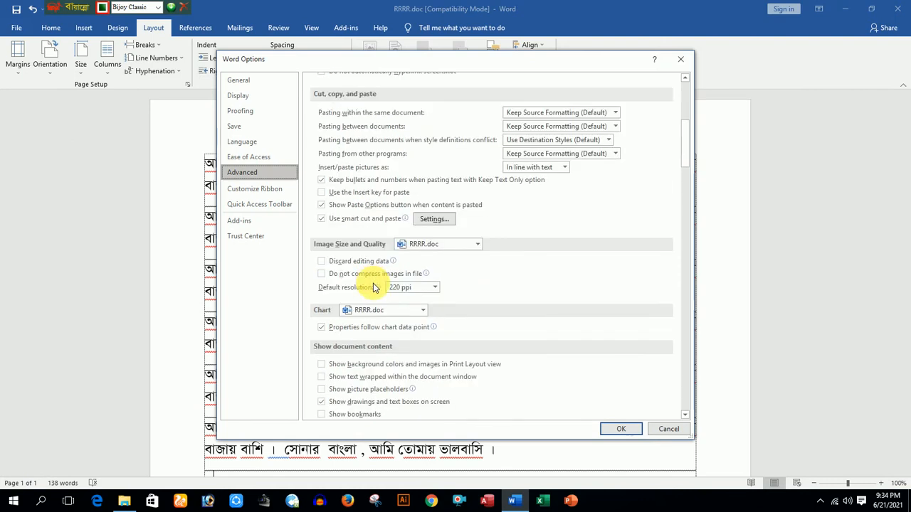
scroll(373, 286, down, 4)
click(332, 291)
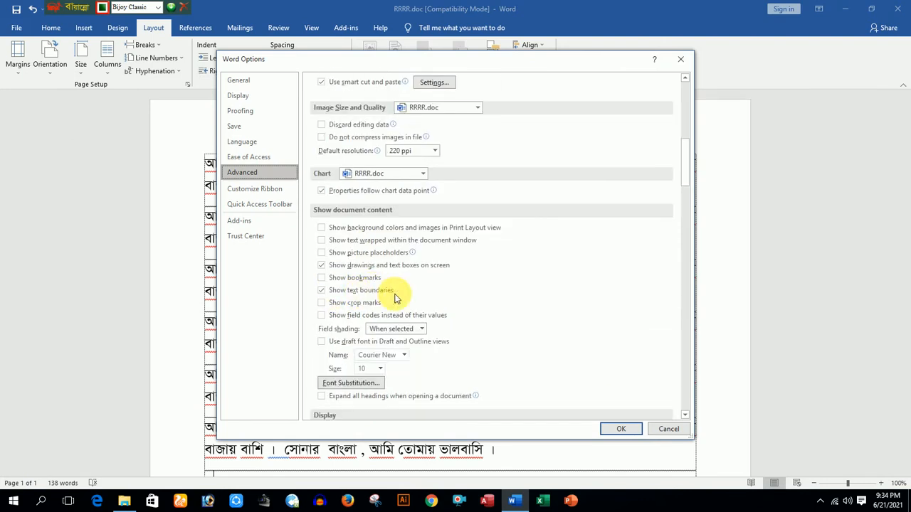
click(323, 293)
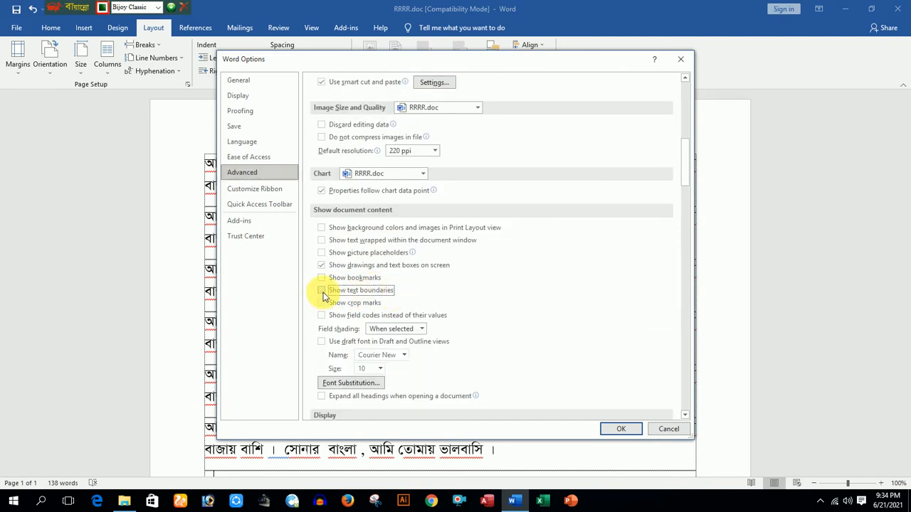
click(618, 428)
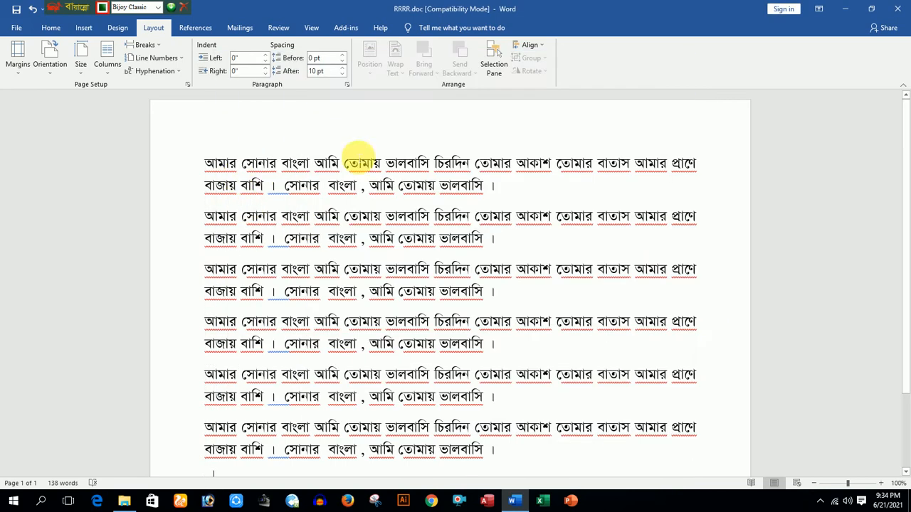
Turn the display of text boundaries back on in the advanced options
click(17, 27)
click(32, 467)
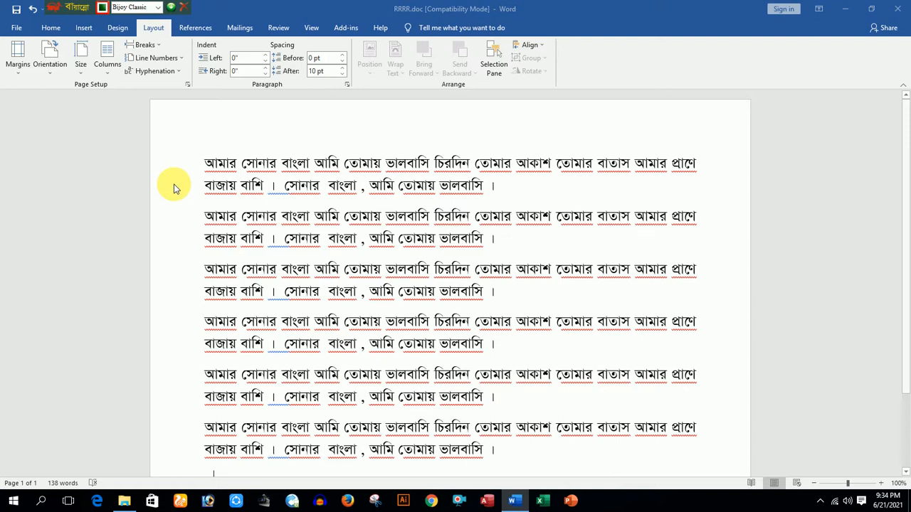
click(246, 172)
scroll(376, 299, down, 10)
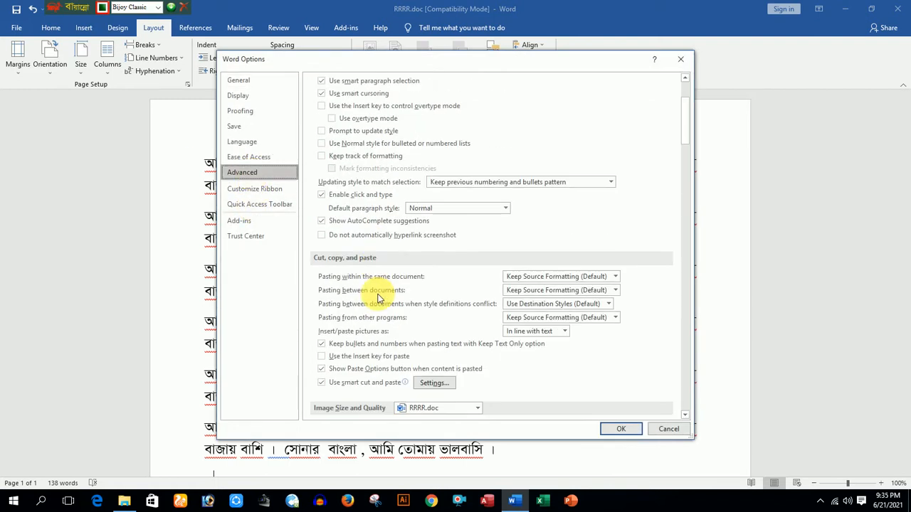
scroll(377, 299, down, 5)
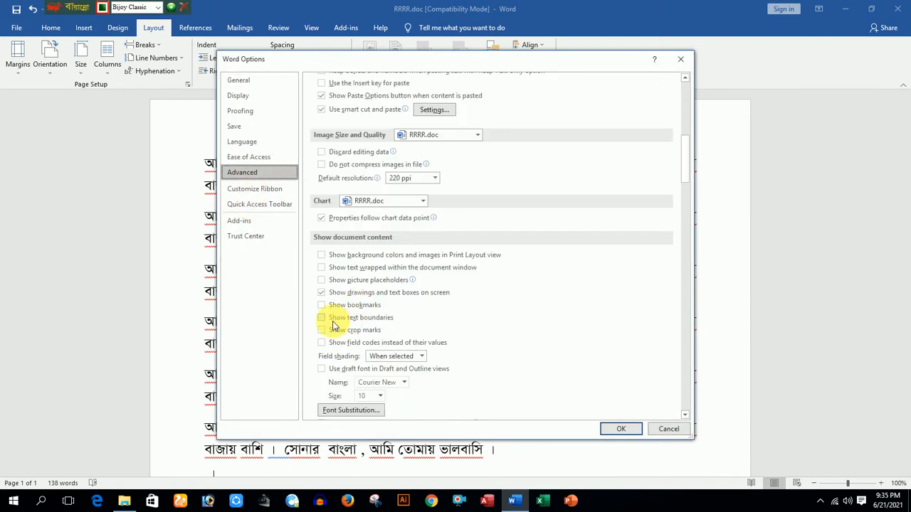
click(322, 318)
click(610, 429)
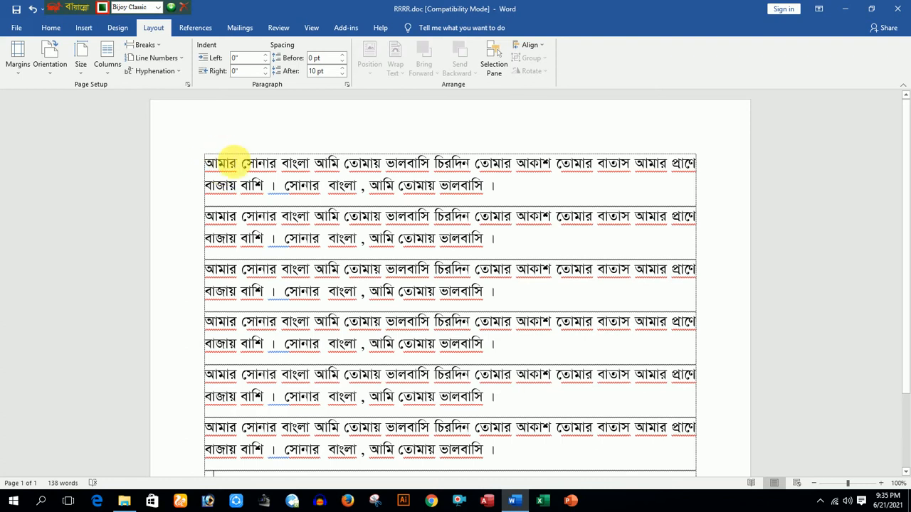
Set custom top, bottom, left and right page margins of 2 inches for the whole document
click(22, 76)
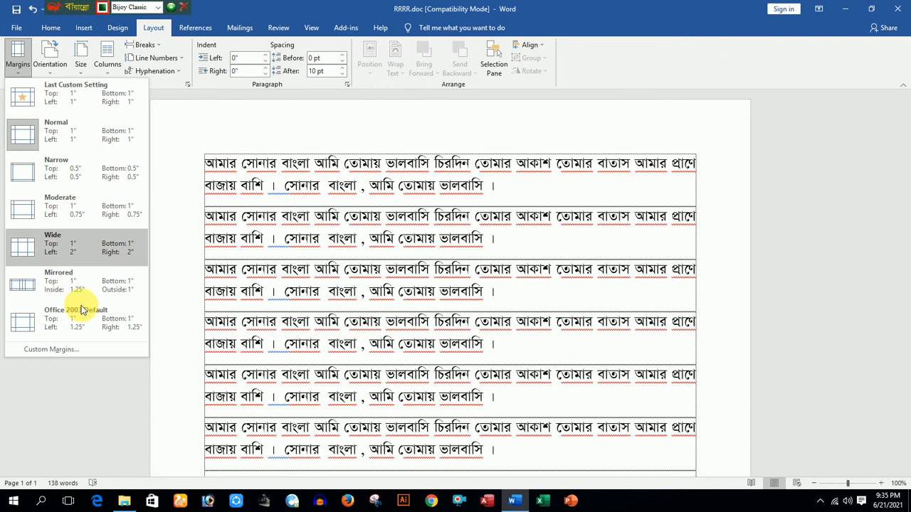
click(61, 348)
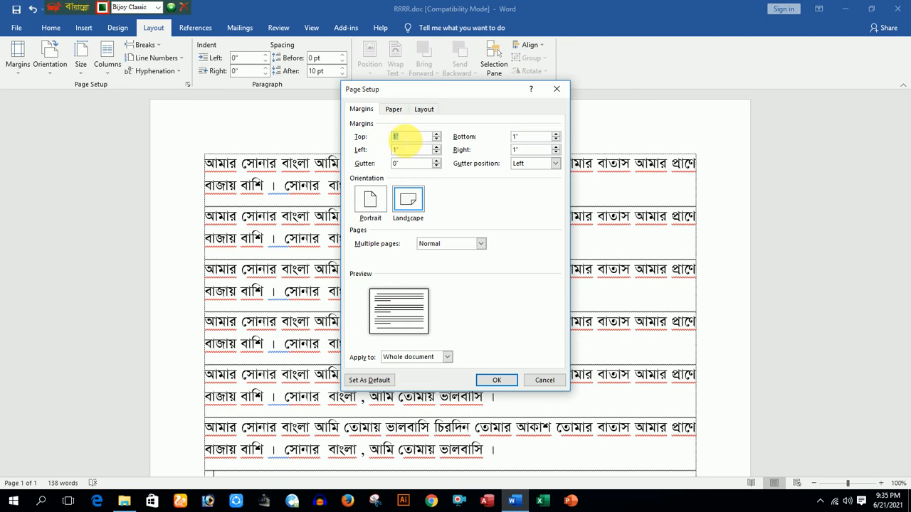
text(2)
key(Tab)
text(2)
key(Tab)
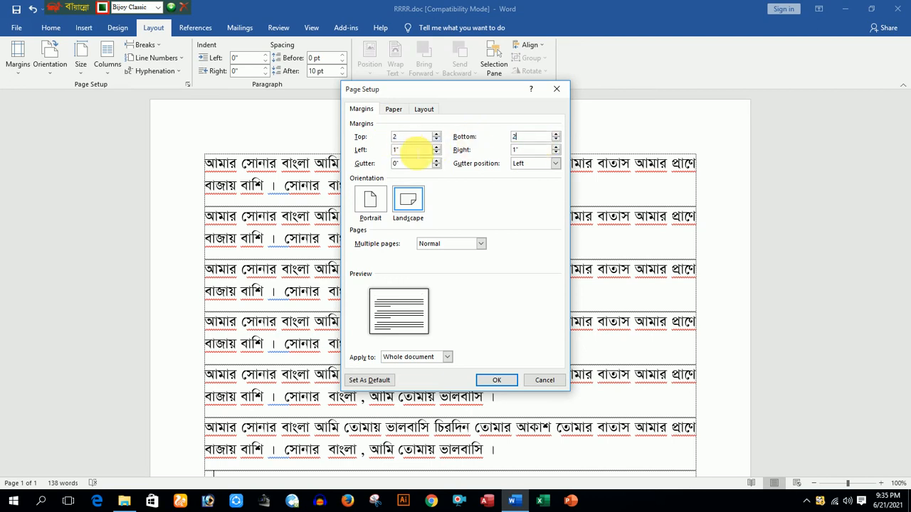
text(2)
key(Tab)
text(2)
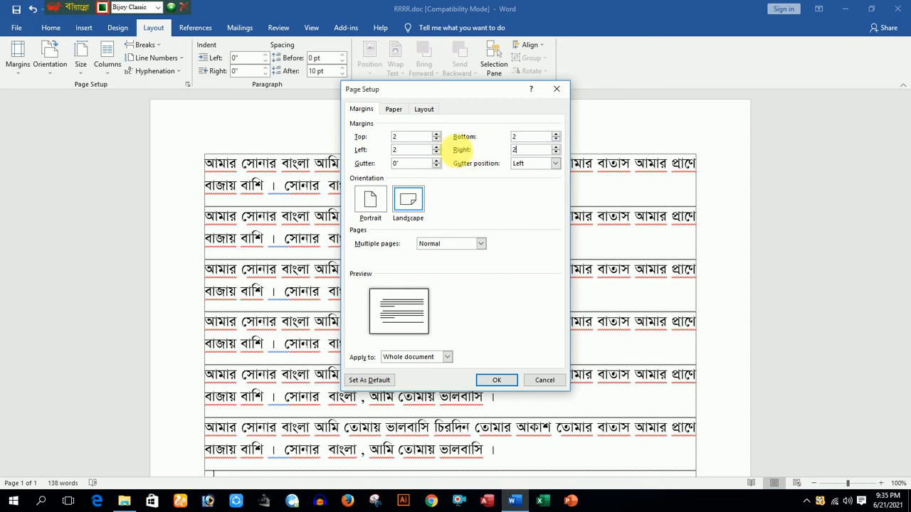
click(498, 381)
scroll(507, 382, down, 15)
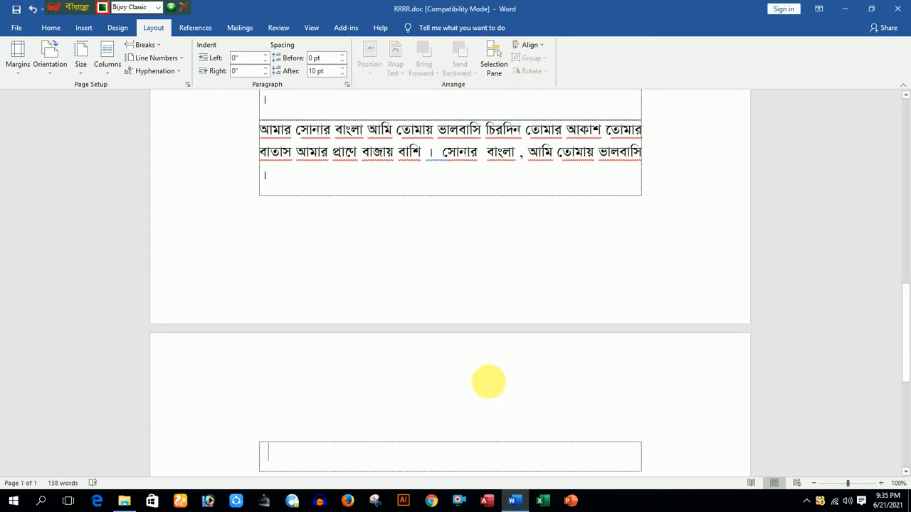
scroll(482, 381, up, 10)
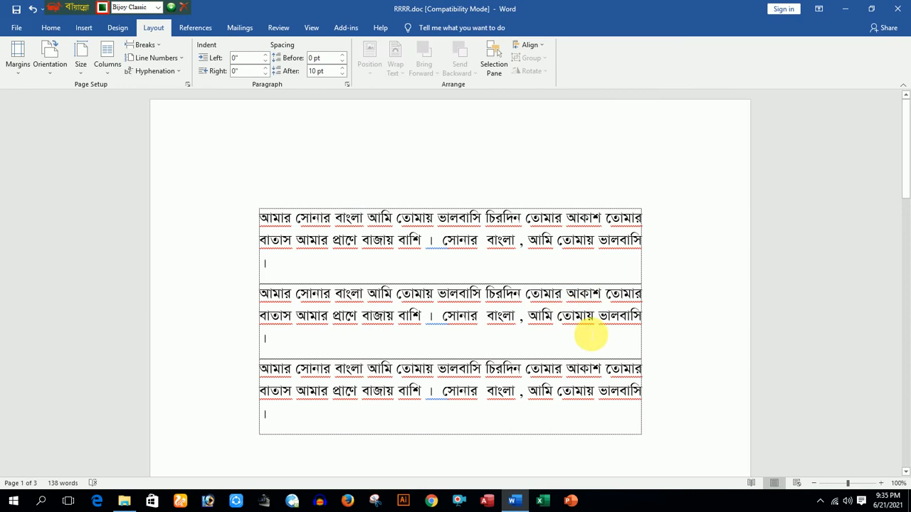
Change all four custom page margins to 0.5 inch for the whole document
click(18, 67)
click(39, 349)
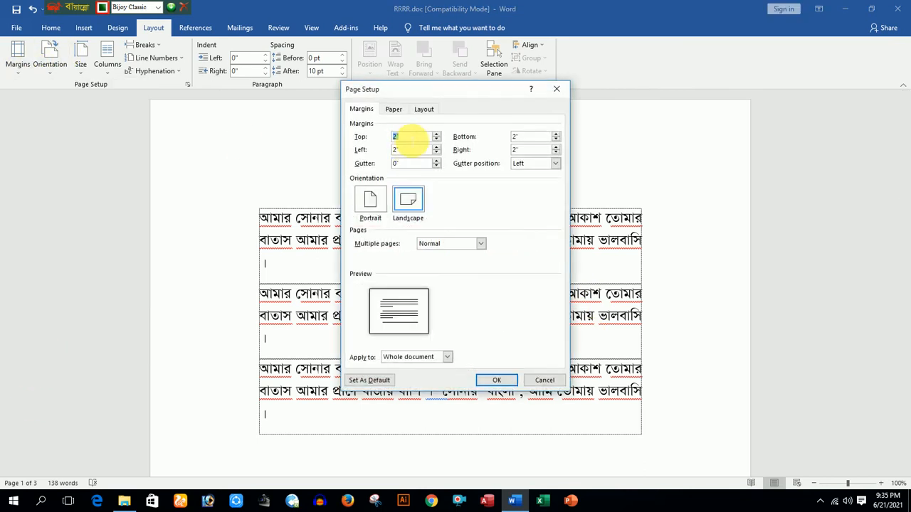
key(BackSpace)
text(.5)
drag(410, 152, 349, 153)
text(.5)
drag(525, 139, 457, 155)
text(.5.)
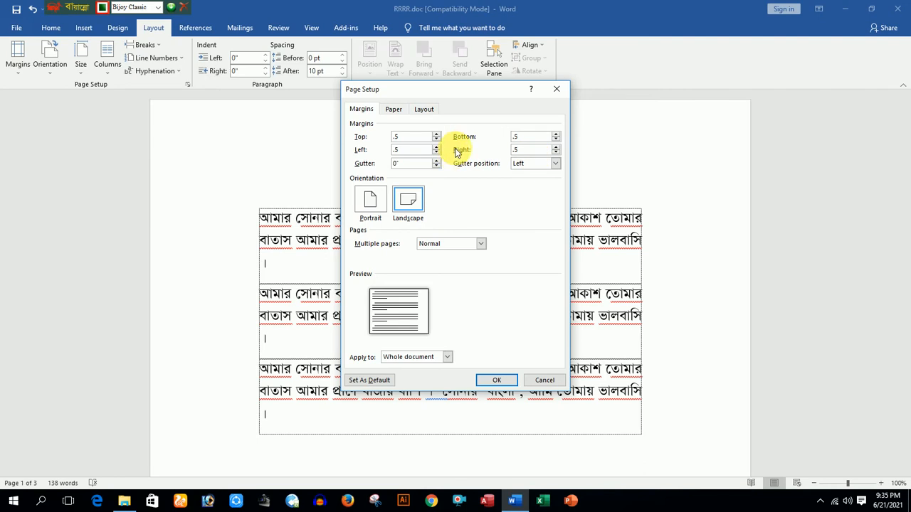
click(491, 380)
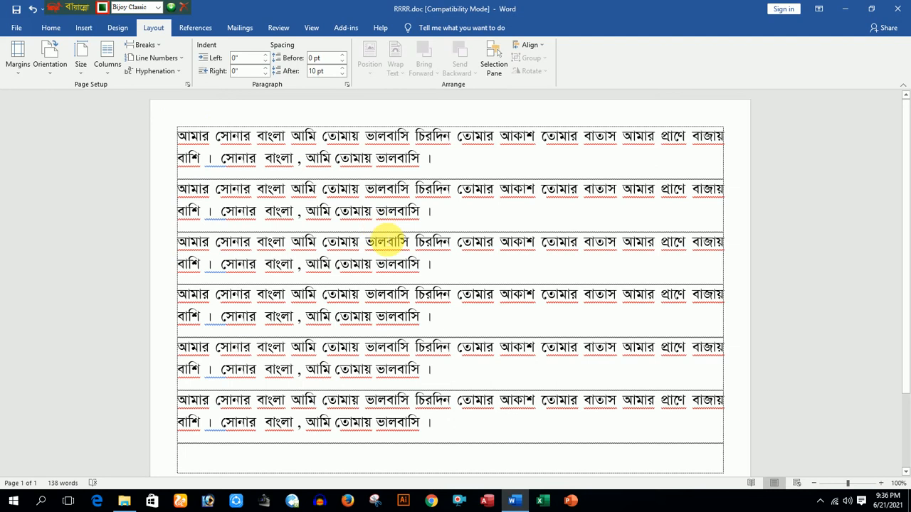
Set the top and bottom page margins to 1 inch through the custom margin settings
click(19, 57)
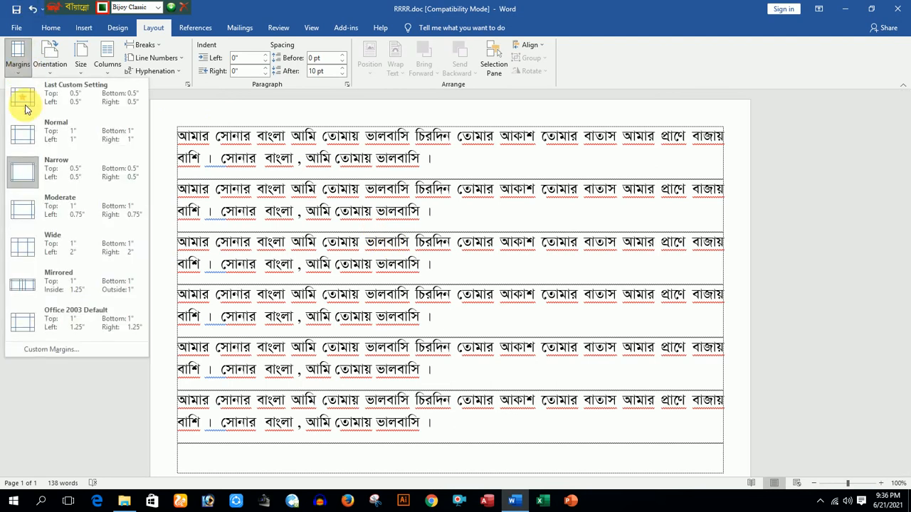
click(47, 352)
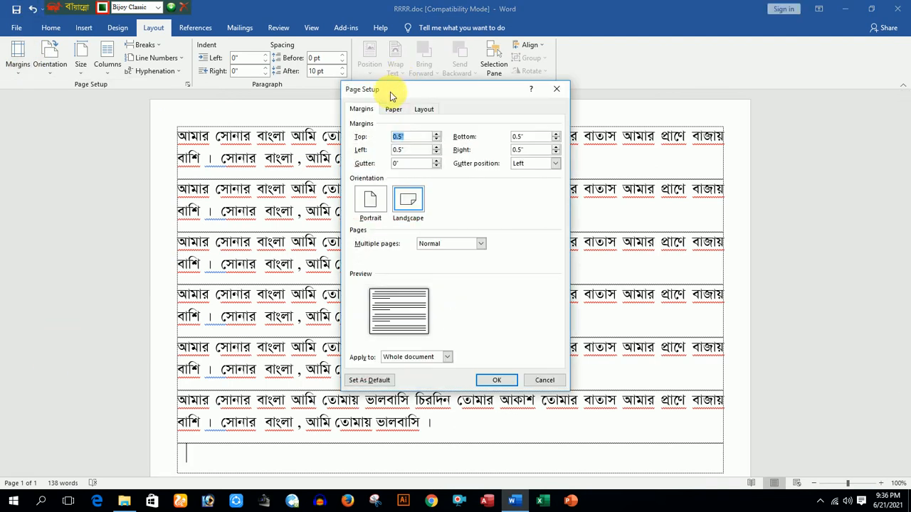
text(1)
double_click(524, 137)
text(1)
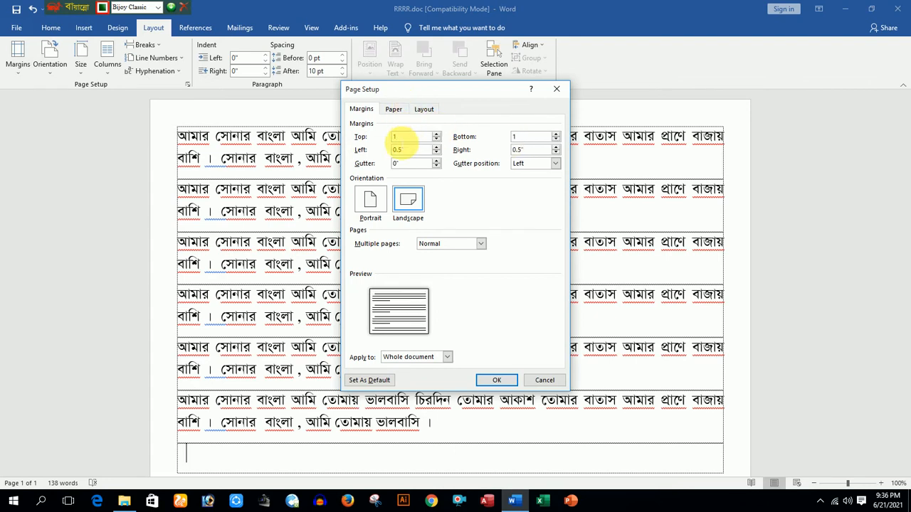
click(498, 380)
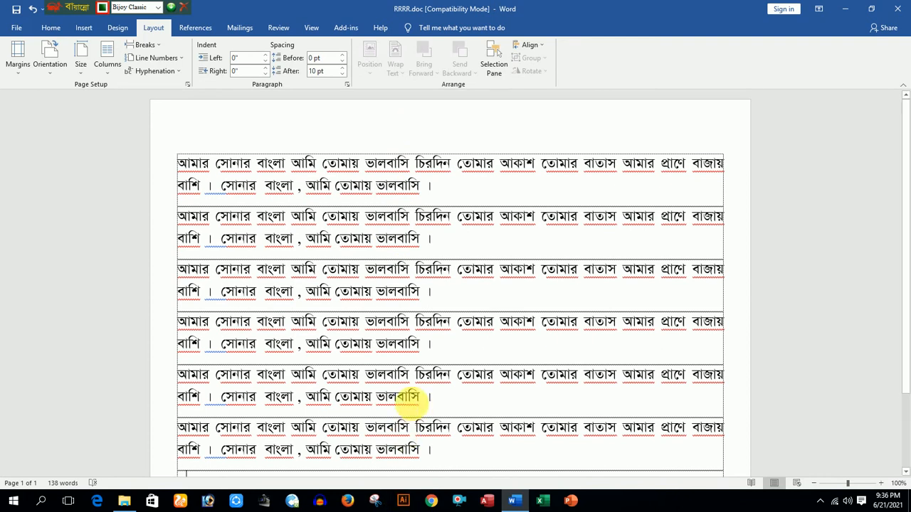
scroll(403, 384, down, 3)
scroll(411, 376, up, 3)
Change the paper size of the whole document to A4 in the page setup
click(18, 60)
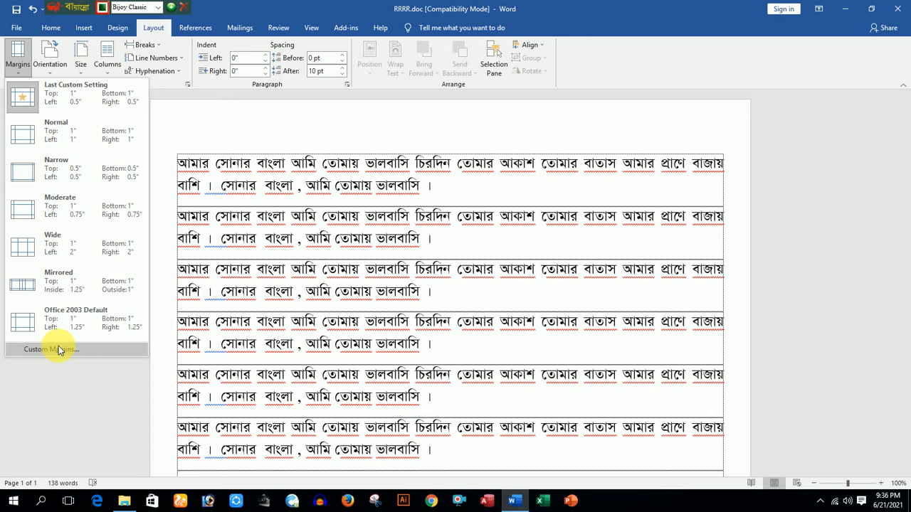
click(59, 350)
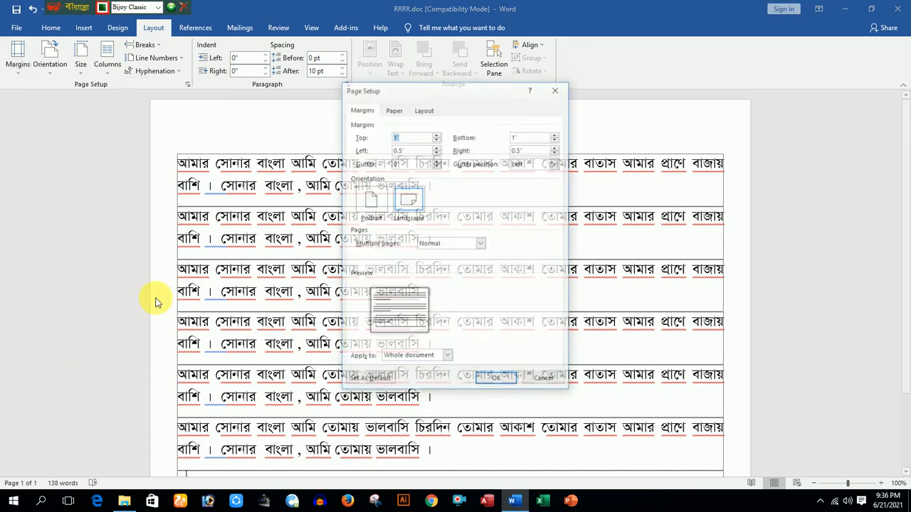
click(394, 111)
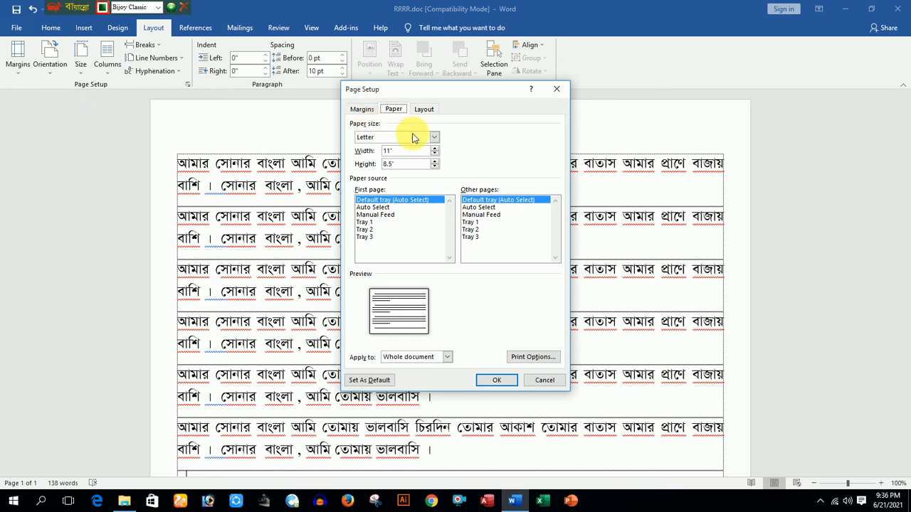
click(434, 137)
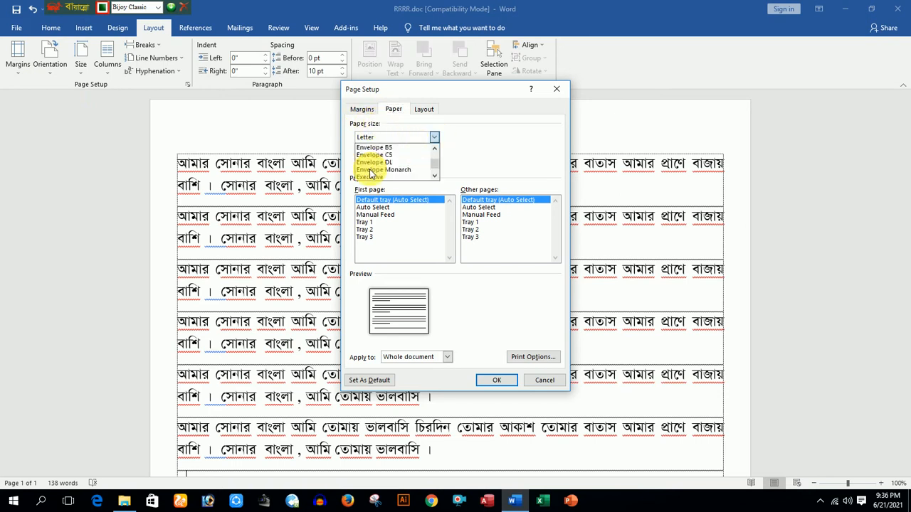
scroll(370, 174, up, 2)
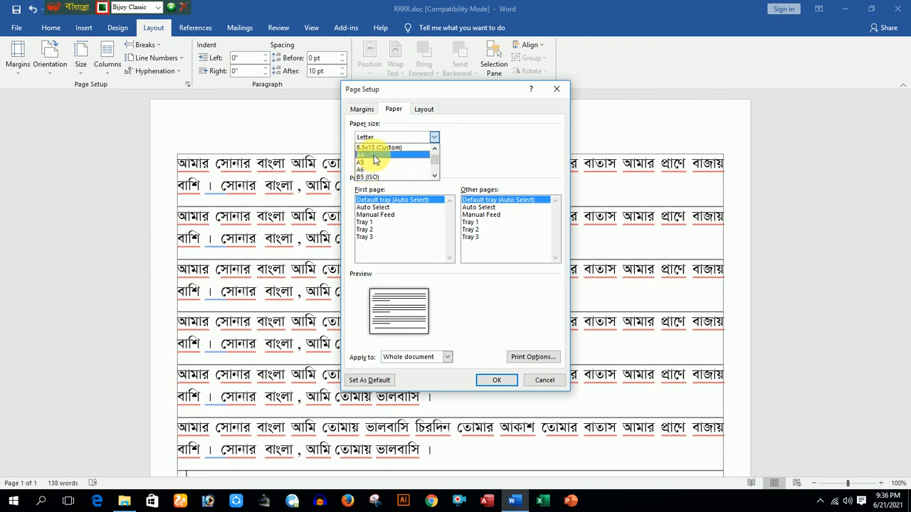
click(364, 155)
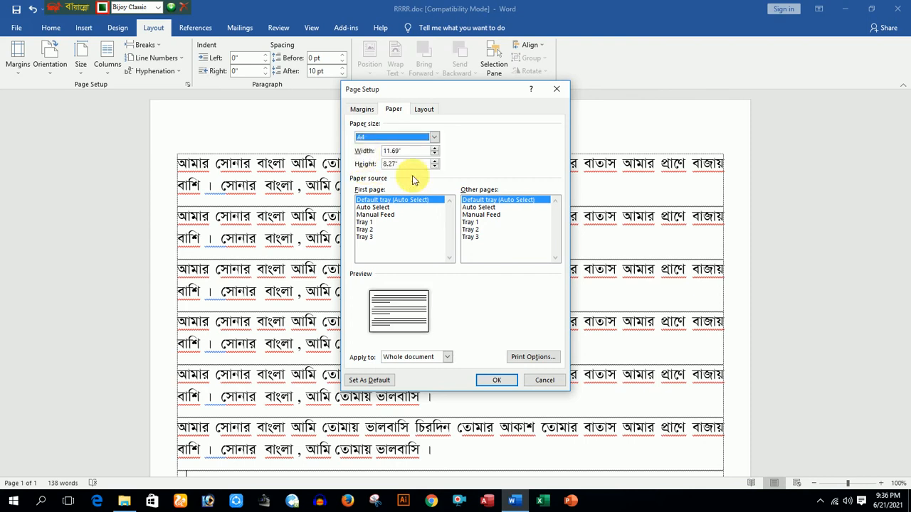
click(497, 381)
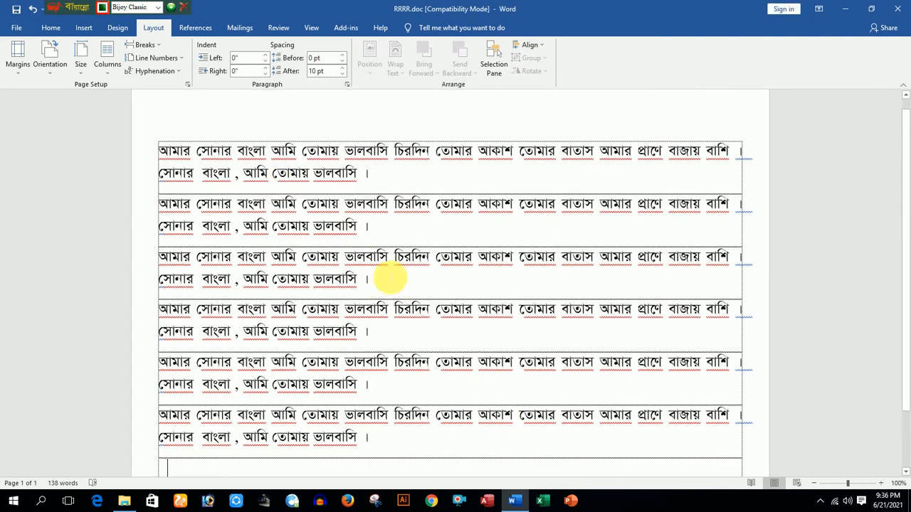
Change the paper size of the whole document to Legal in the page setup
click(25, 71)
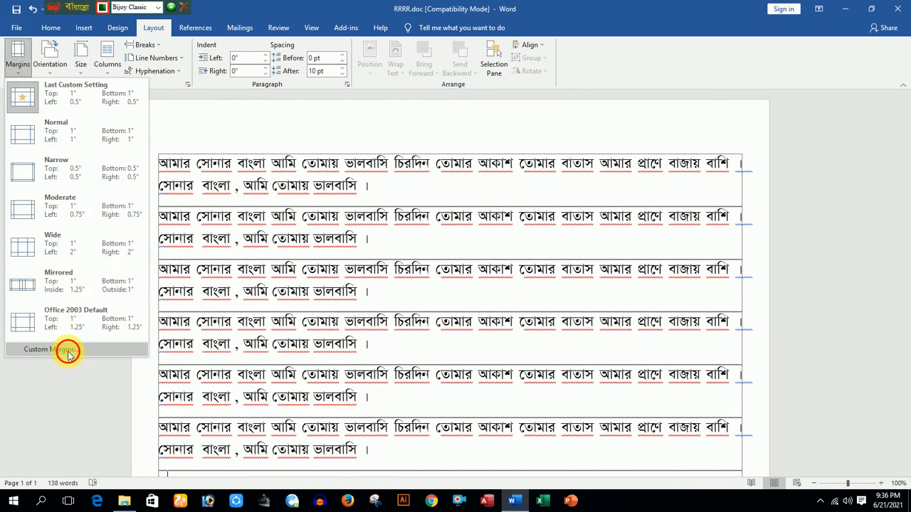
click(67, 353)
click(394, 109)
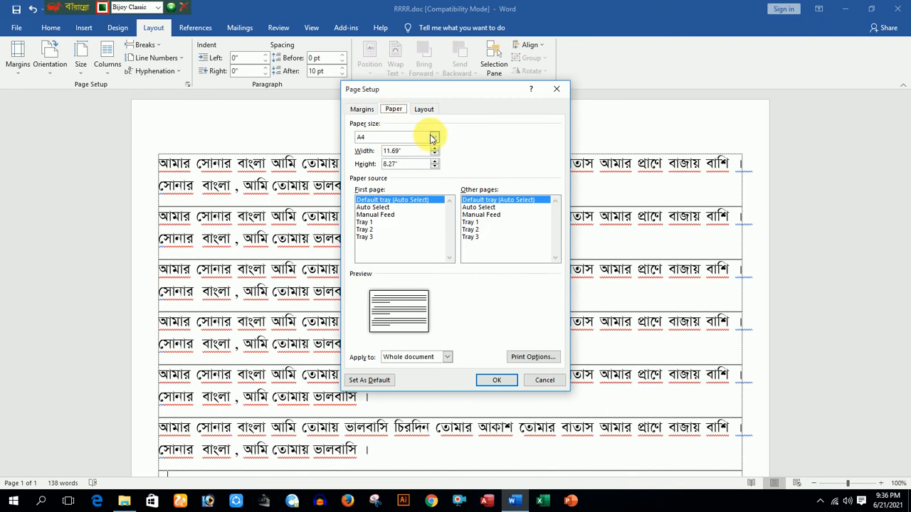
click(430, 139)
scroll(379, 177, down, 2)
scroll(379, 177, down, 4)
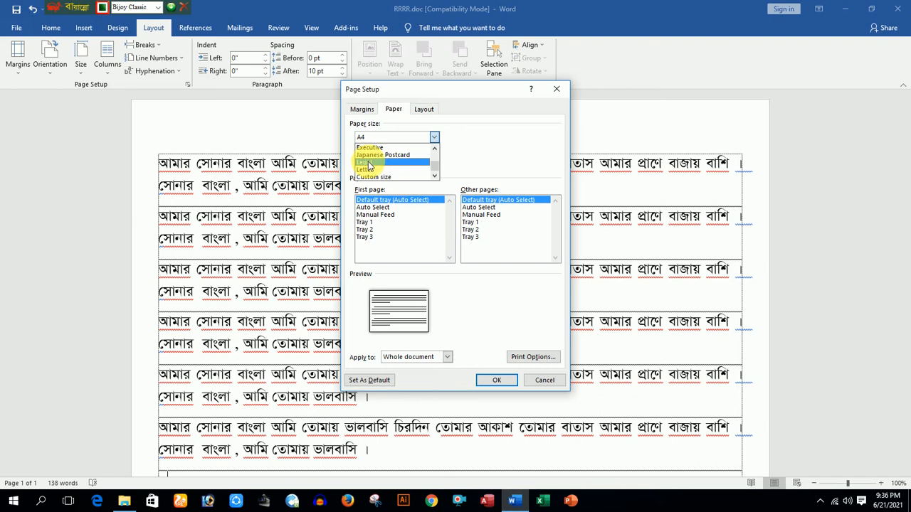
click(366, 163)
click(496, 381)
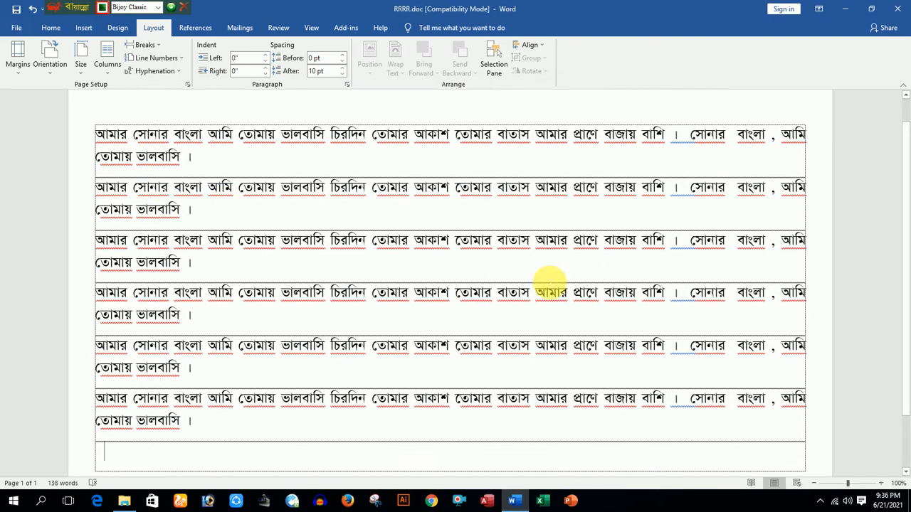
ctrl+scroll(550, 281, down, 3)
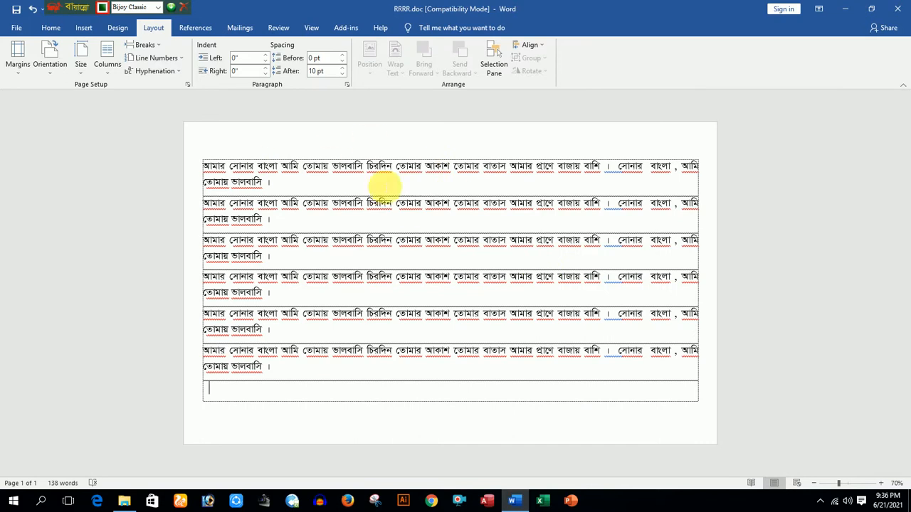
click(17, 70)
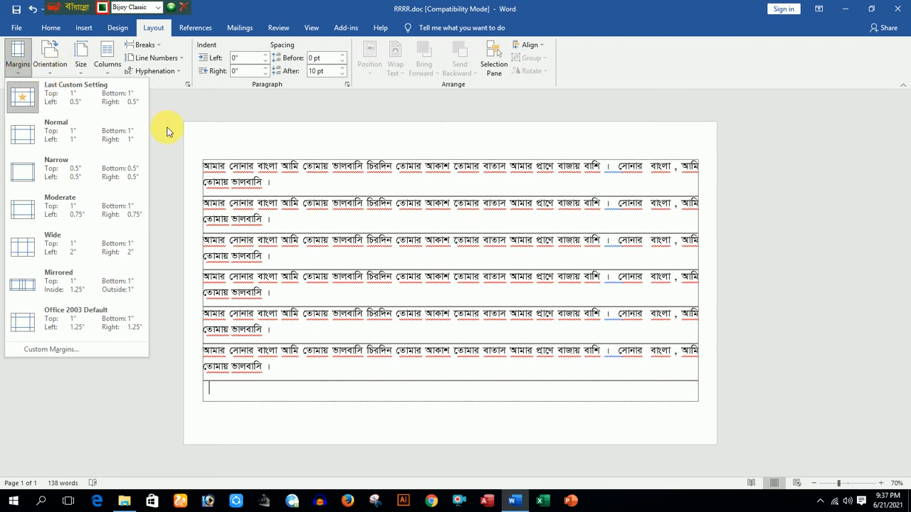
click(225, 142)
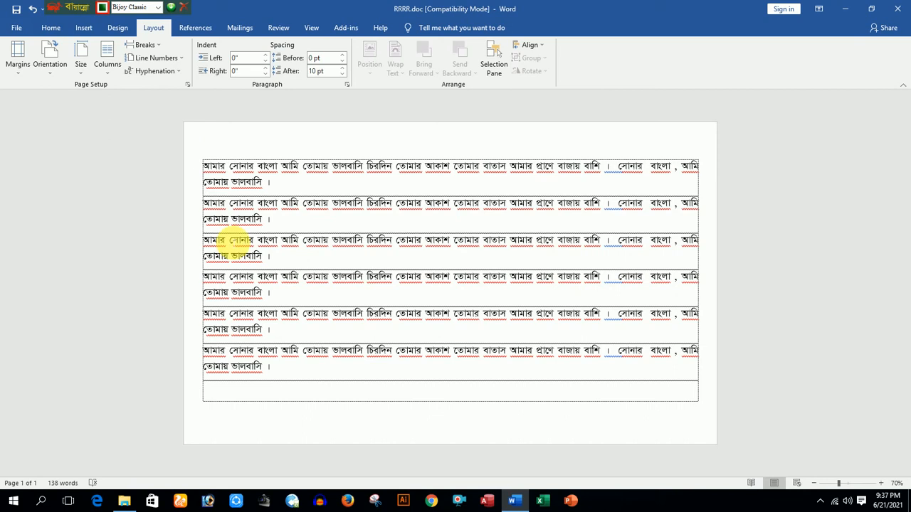
Switch the page orientation to Portrait and back to Landscape
click(47, 65)
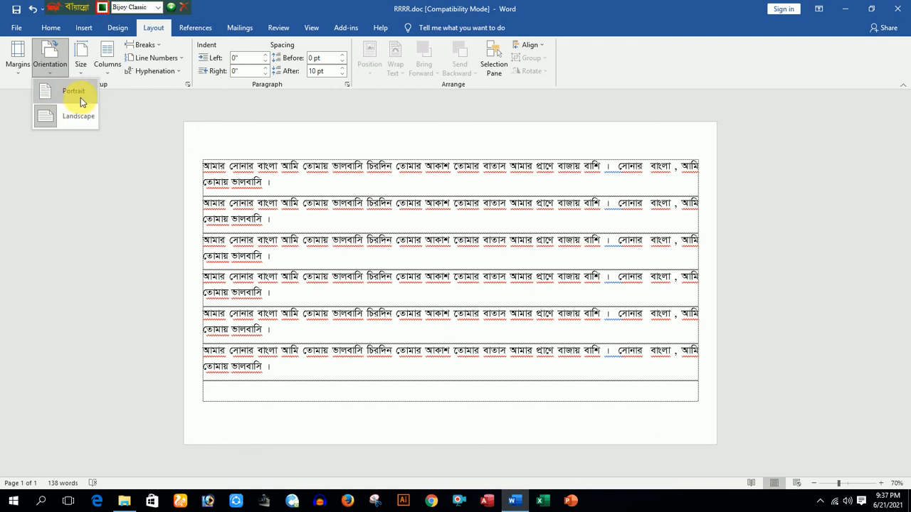
click(63, 90)
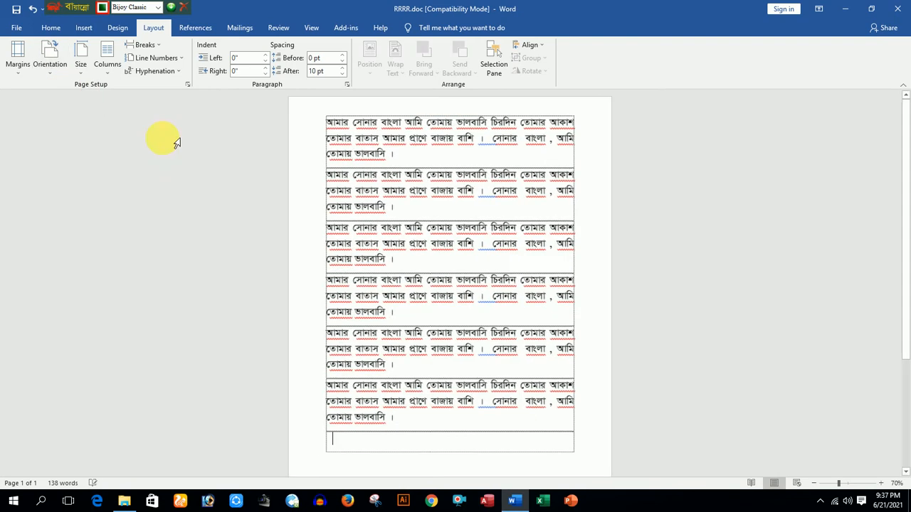
click(46, 73)
click(66, 115)
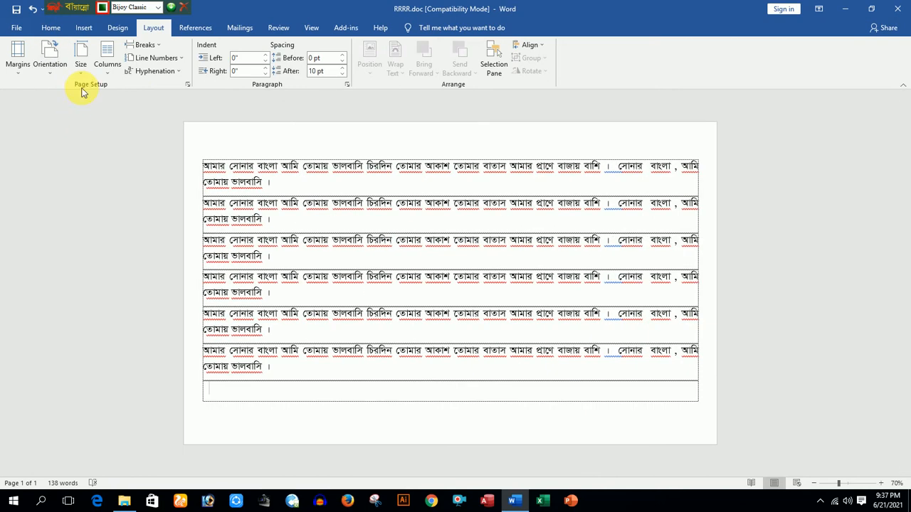
Examine the paper settings in the page setup and the list of available paper sizes
click(18, 74)
click(45, 352)
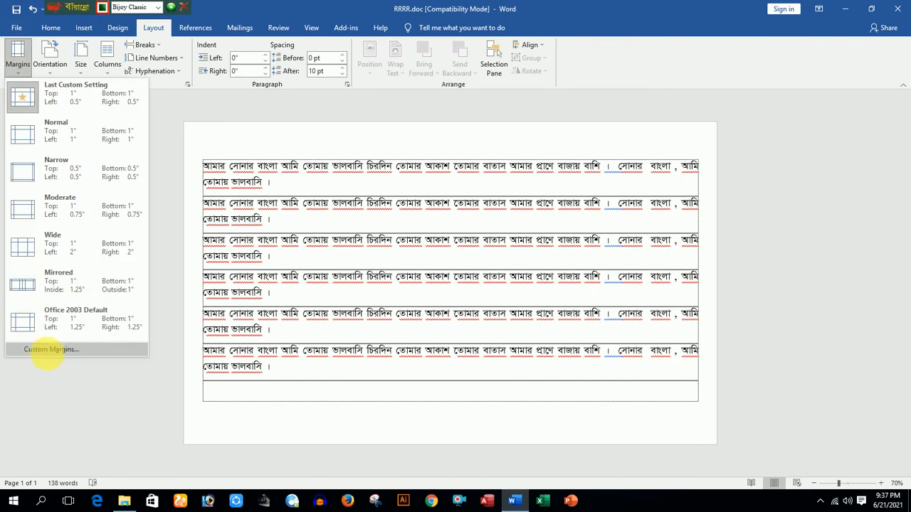
click(394, 112)
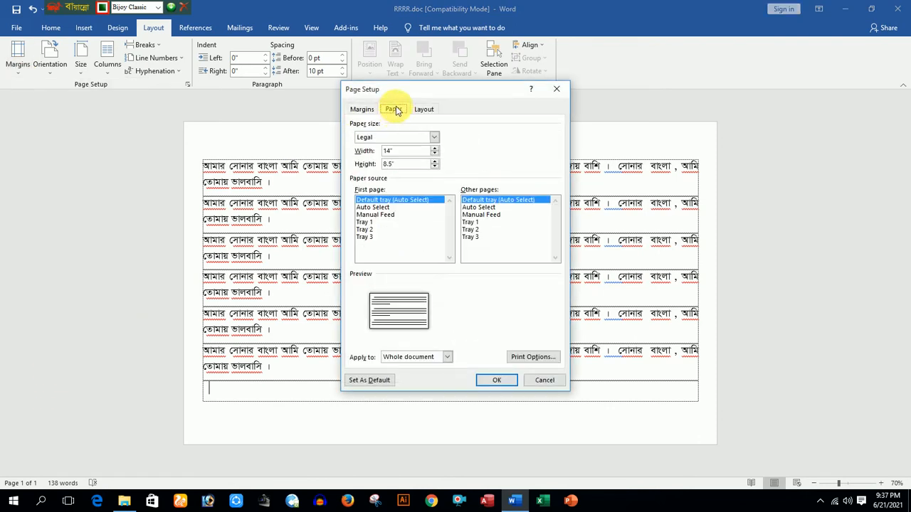
click(556, 89)
click(81, 70)
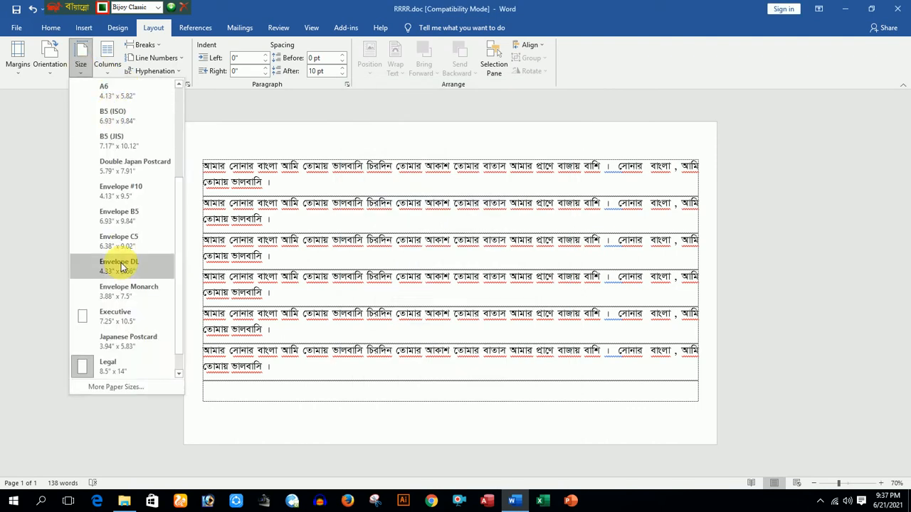
click(180, 204)
drag(180, 204, 179, 244)
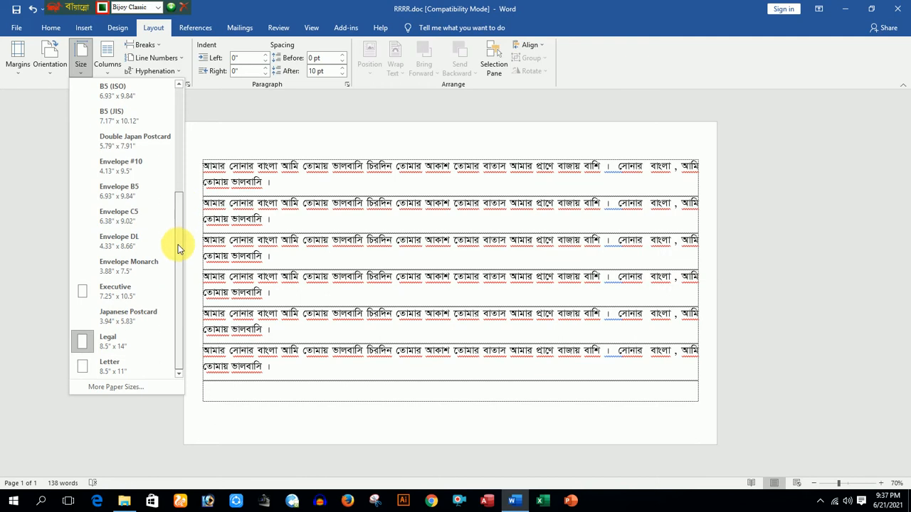
scroll(114, 338, up, 3)
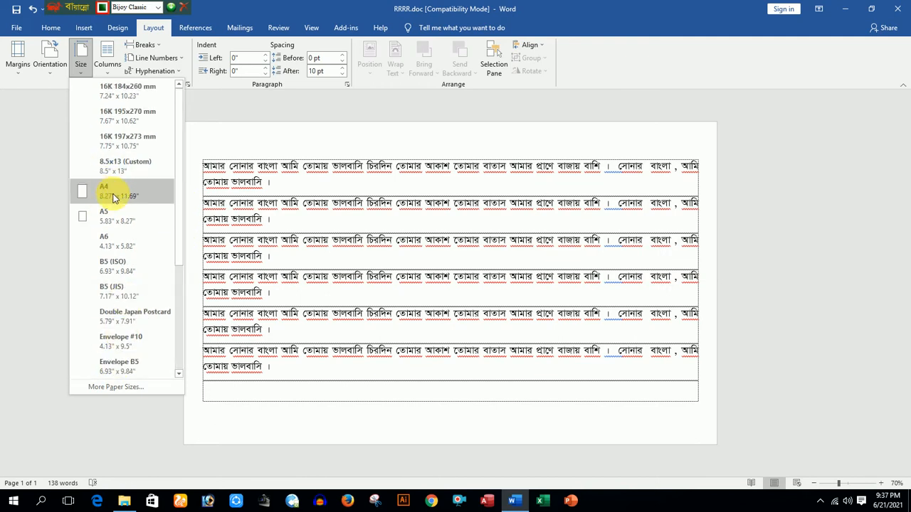
click(237, 146)
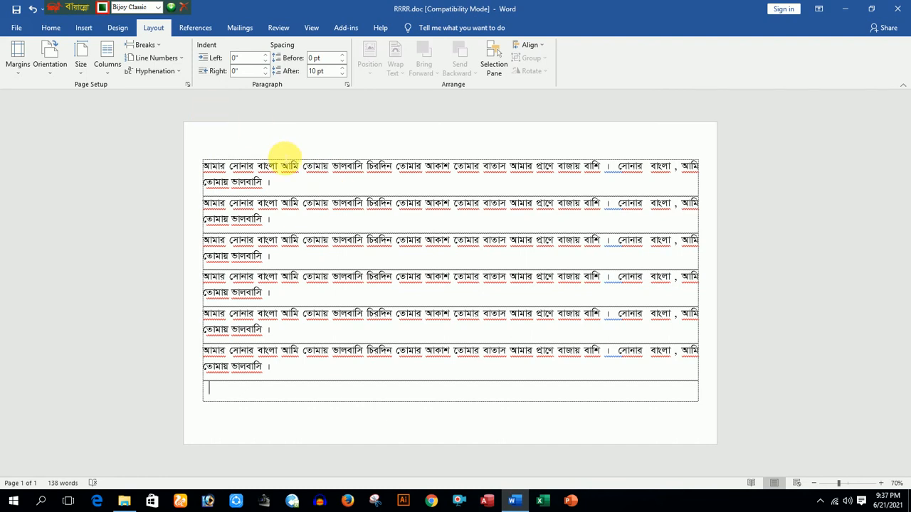
Arrange the document text in two columns and add two more copies of the last paragraph at the end
click(108, 78)
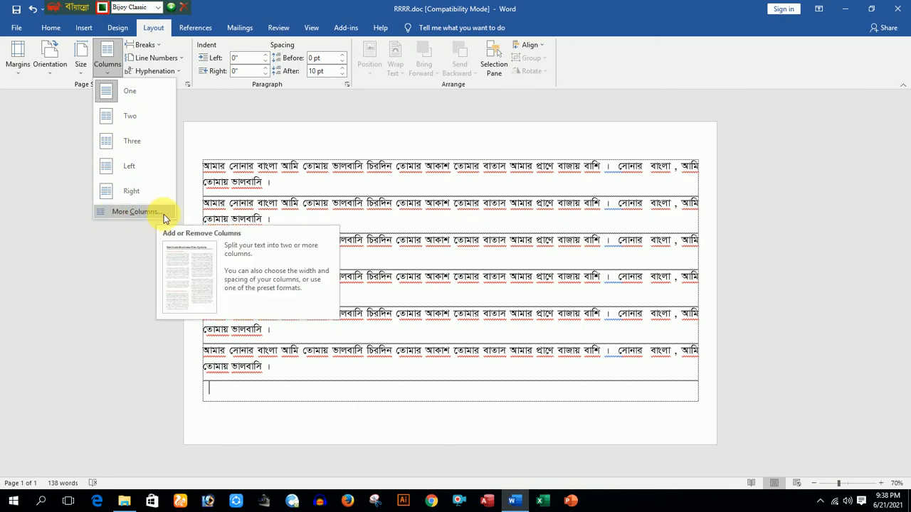
click(108, 116)
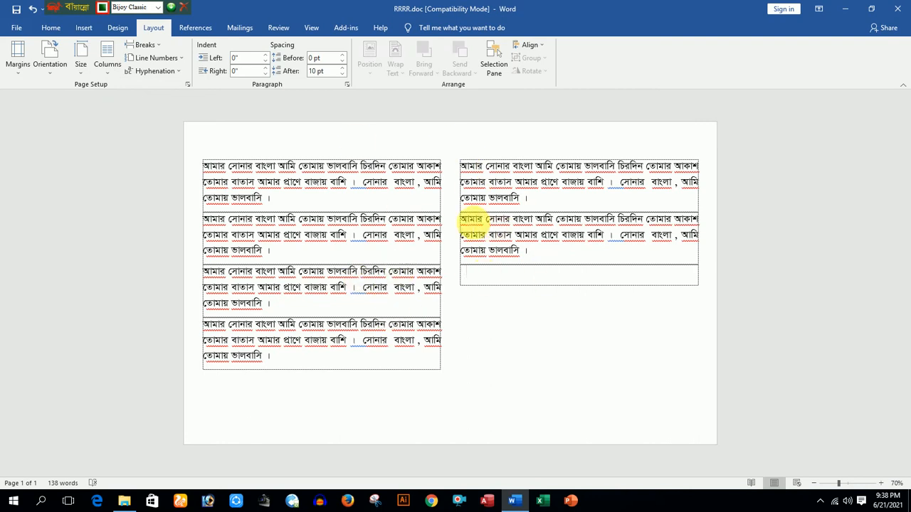
triple_click(541, 253)
key(ctrl+c)
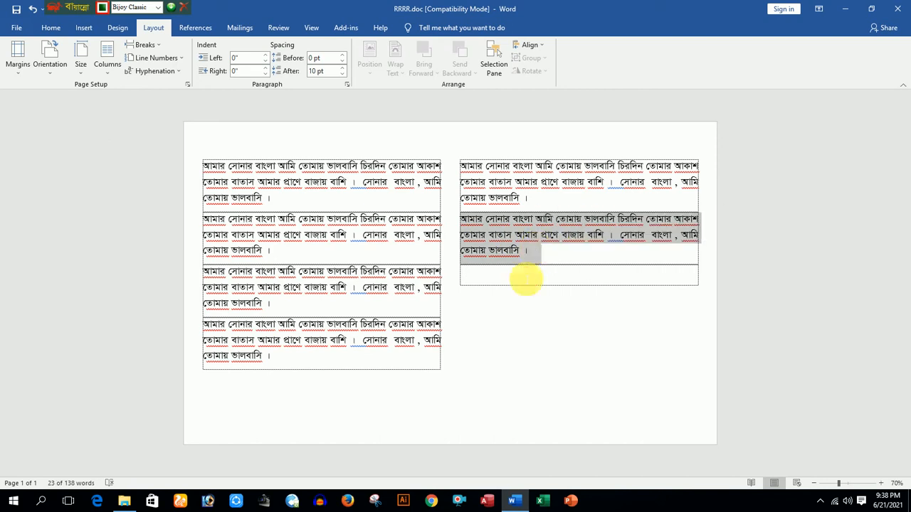
click(524, 278)
key(ctrl+v)
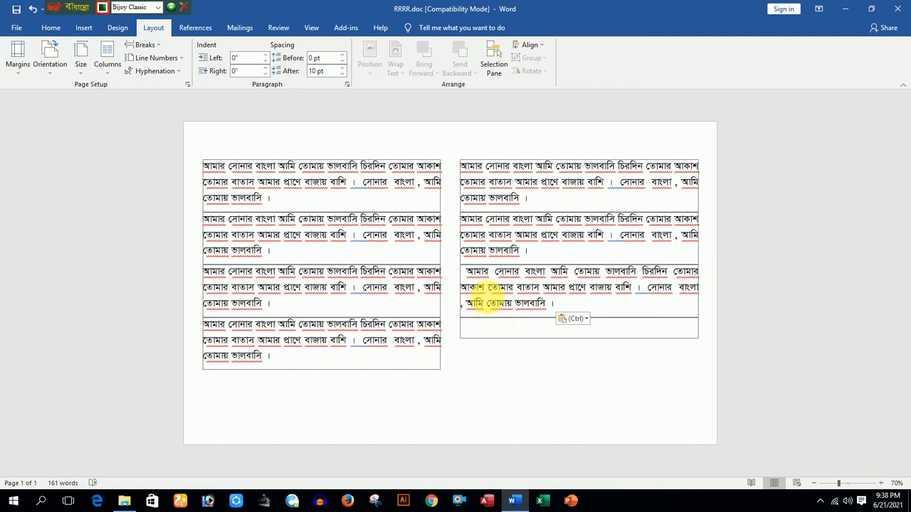
drag(466, 271, 564, 305)
key(ctrl+c)
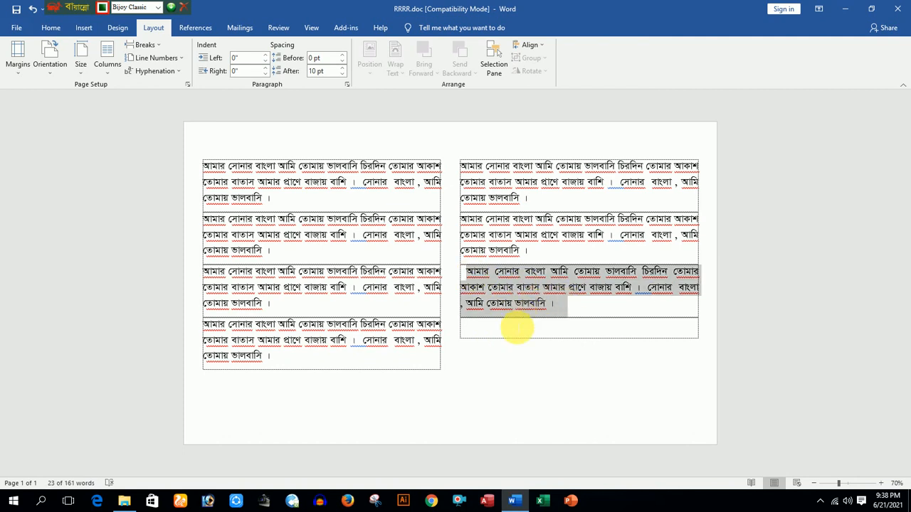
click(517, 325)
key(ctrl+v)
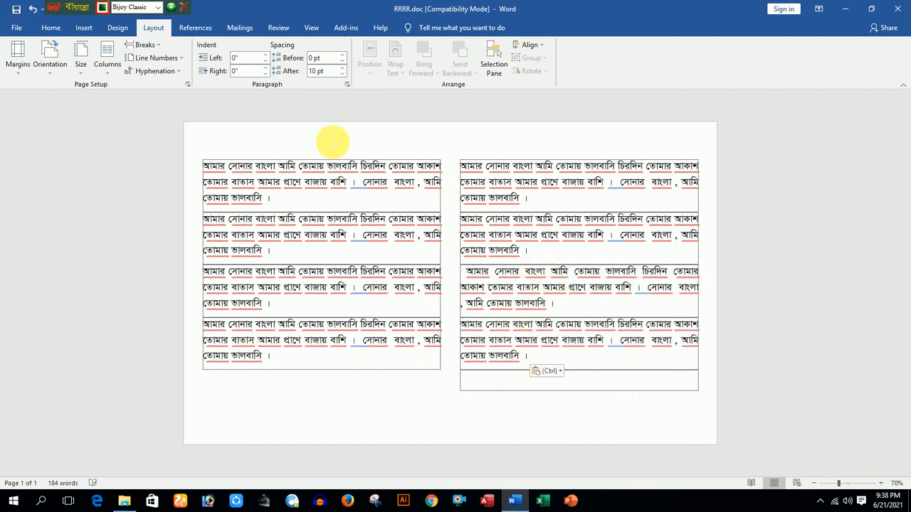
Lay out the text in three columns and raise the number of columns to 4 for the whole document
click(108, 69)
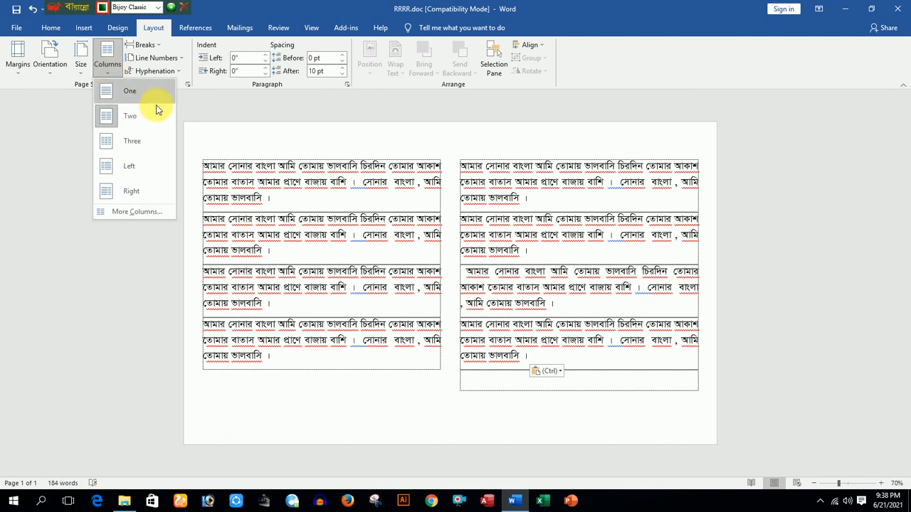
click(135, 142)
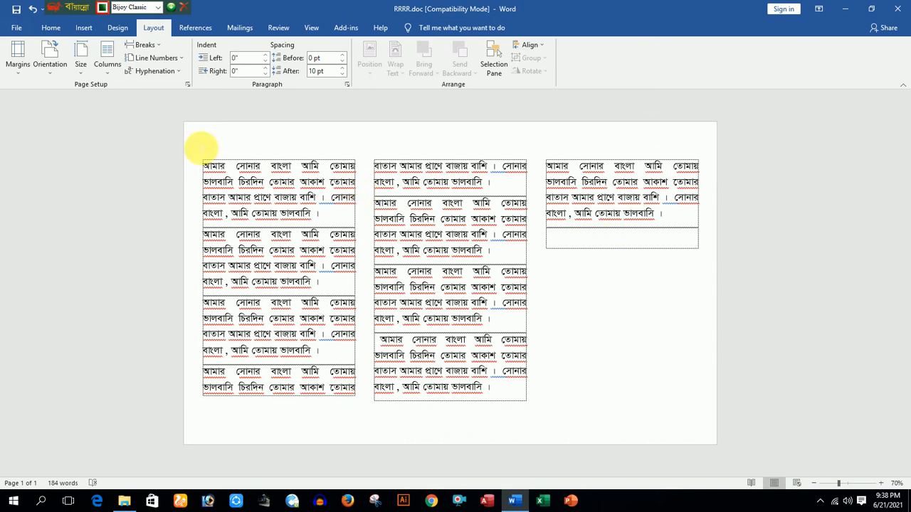
click(109, 74)
click(125, 212)
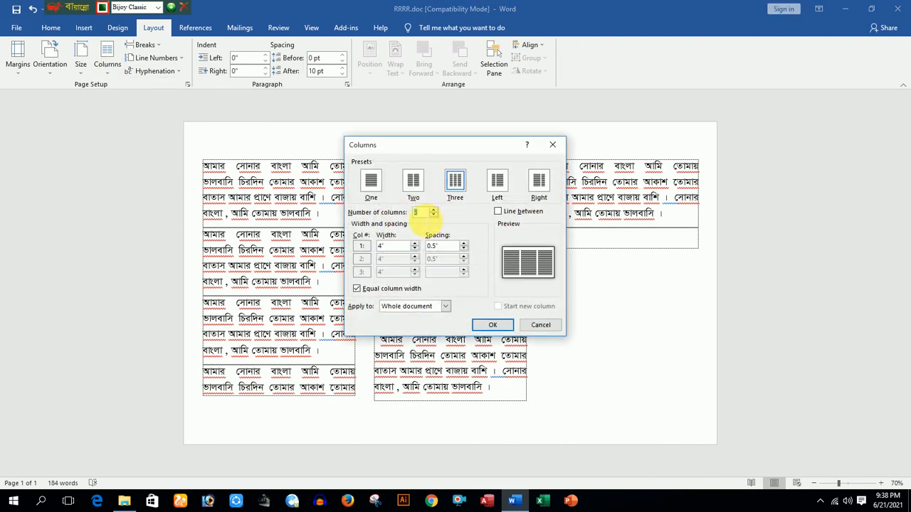
click(430, 210)
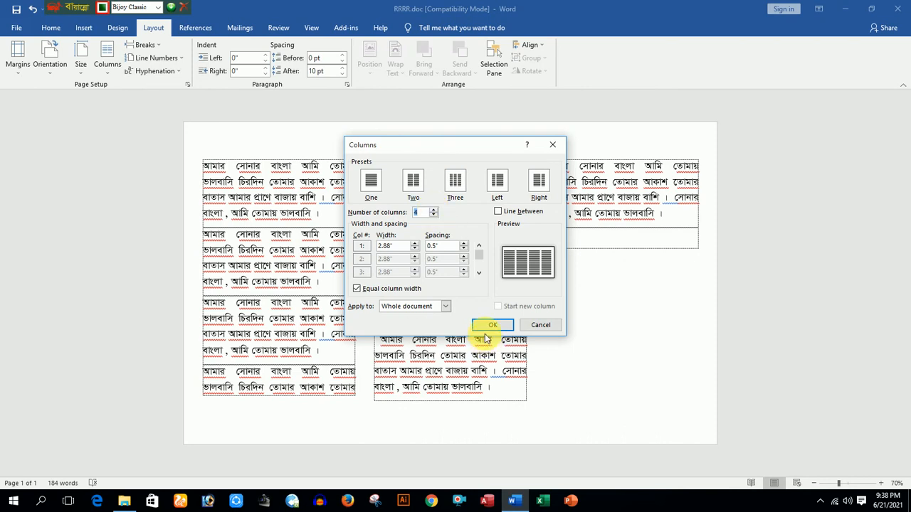
click(488, 324)
Set the number of columns to 7 for the whole document
click(110, 68)
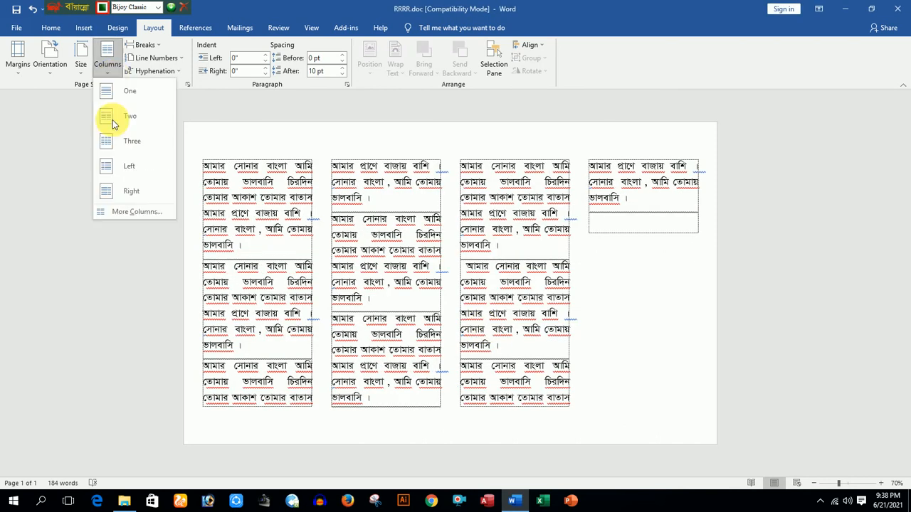
click(126, 212)
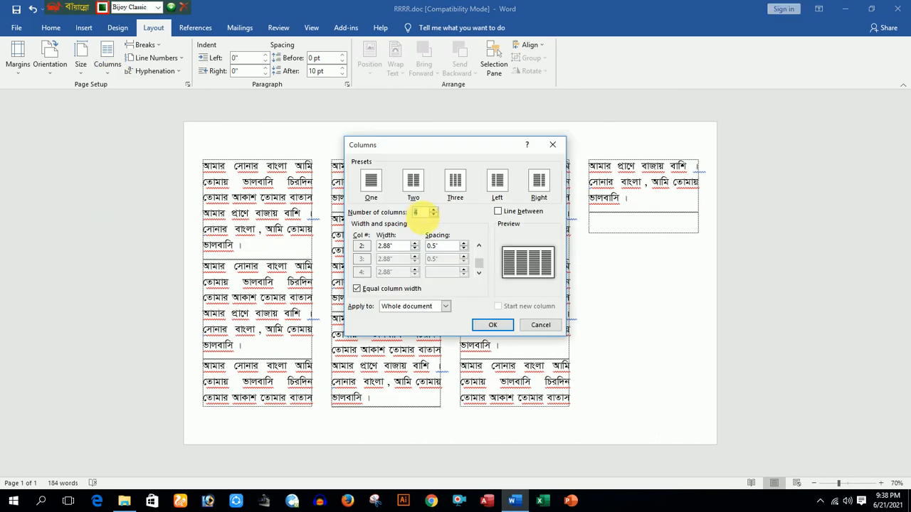
click(434, 209)
click(434, 209)
click(433, 210)
click(476, 323)
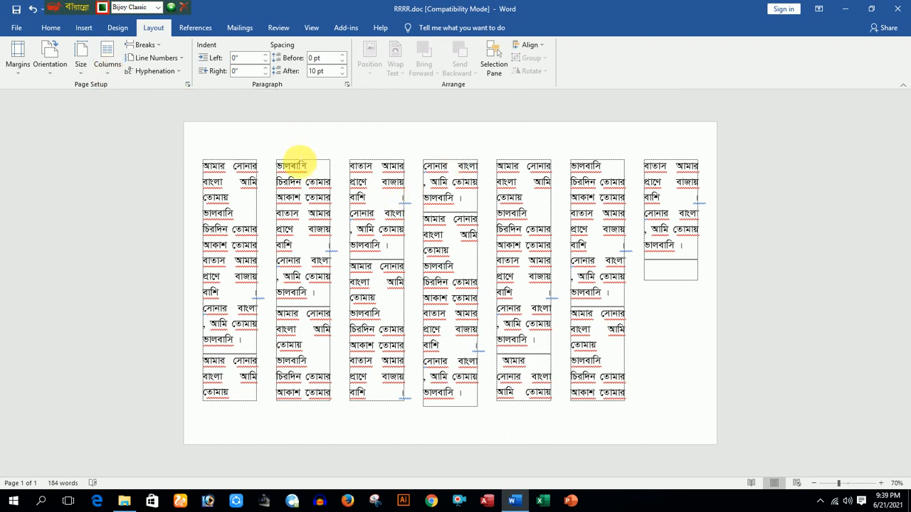
Return the text to a single column and set the page orientation to Portrait
click(82, 72)
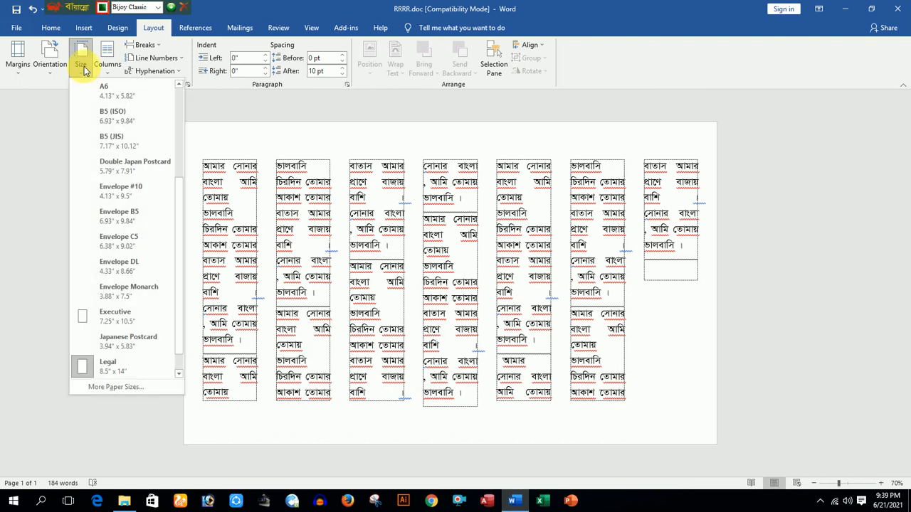
click(108, 65)
click(116, 91)
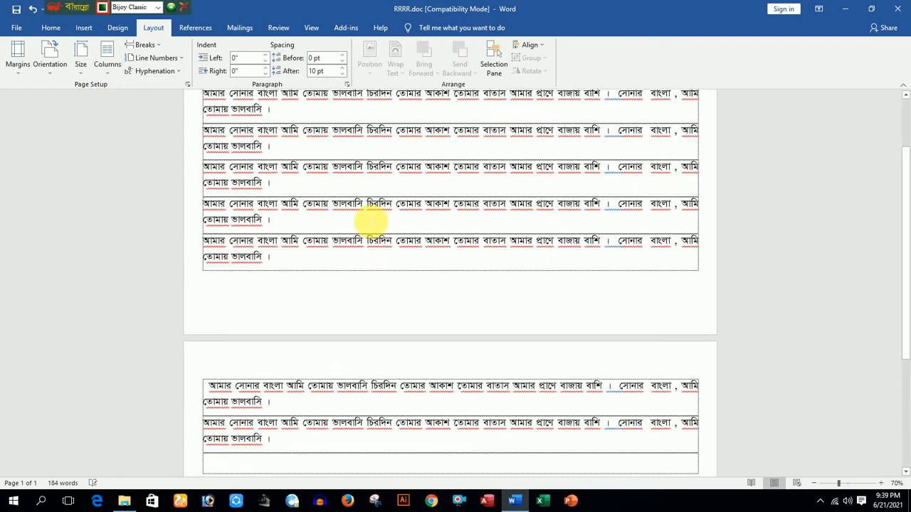
click(50, 60)
click(71, 95)
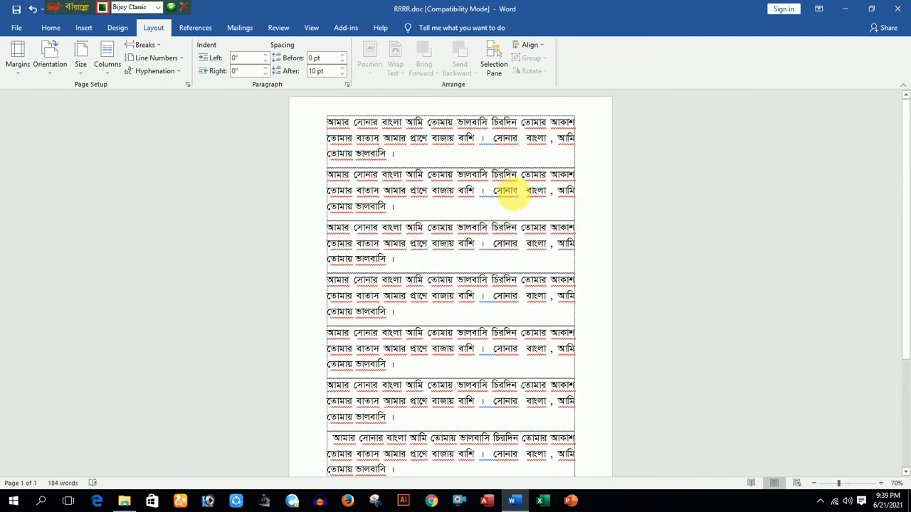
Delete all the text in the document
scroll(352, 140, down, 3)
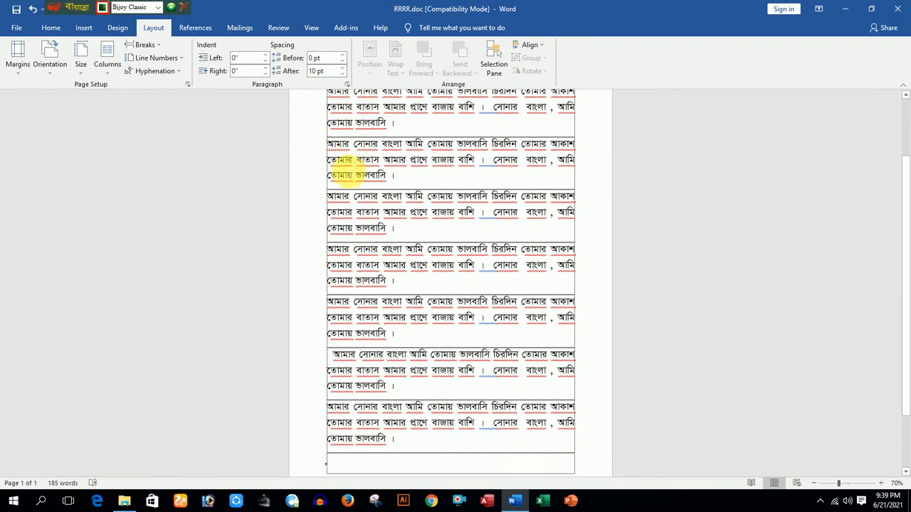
key(ctrl+a)
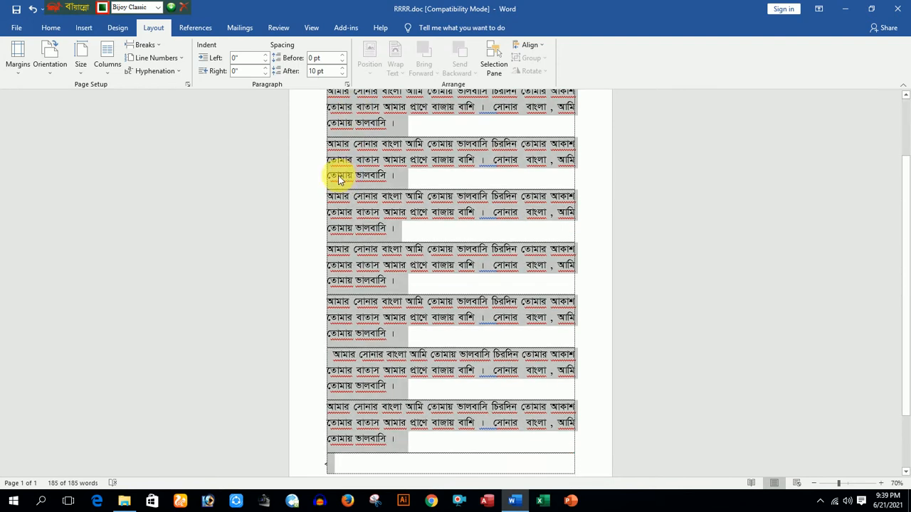
key(Delete)
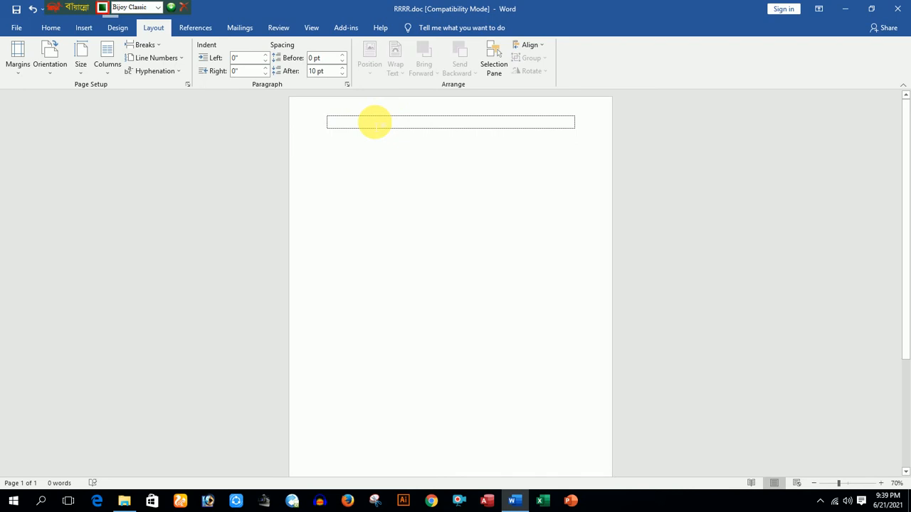
text(bv)
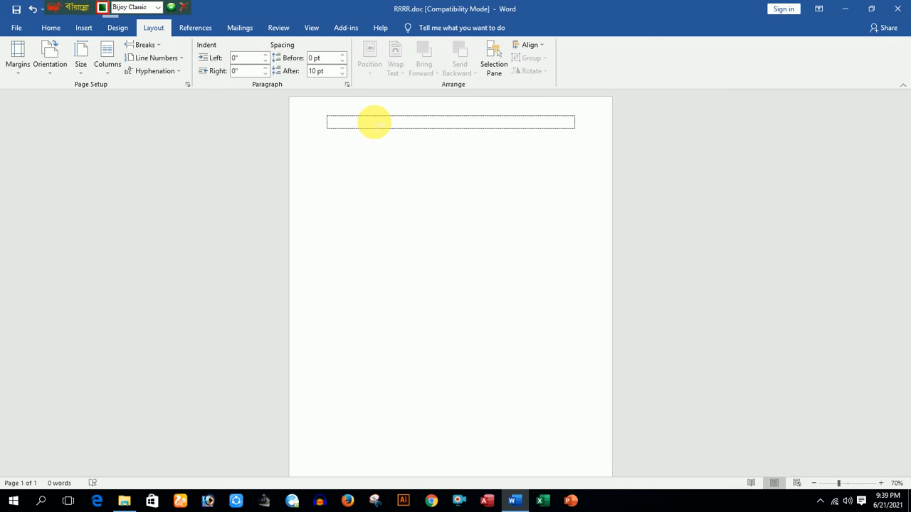
text(bv)
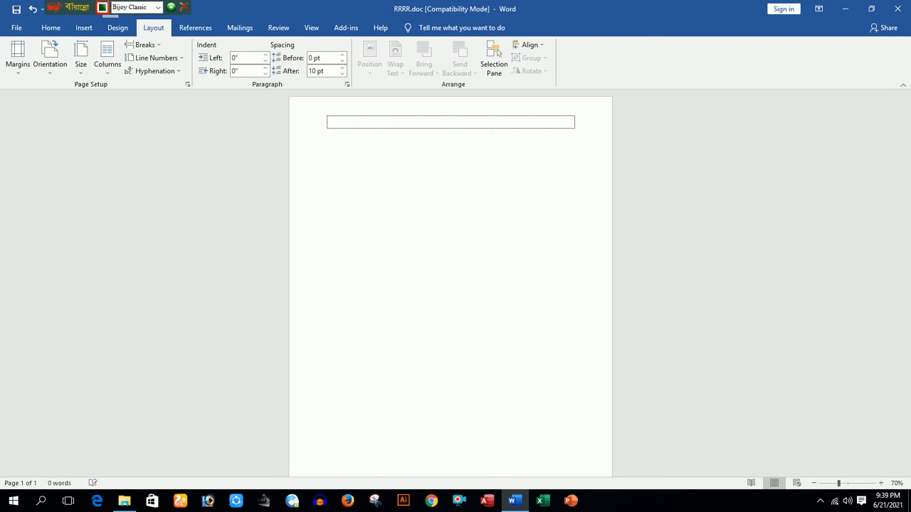
Set the font of the empty document to SutonnyMJ
scroll(363, 232, up, 8)
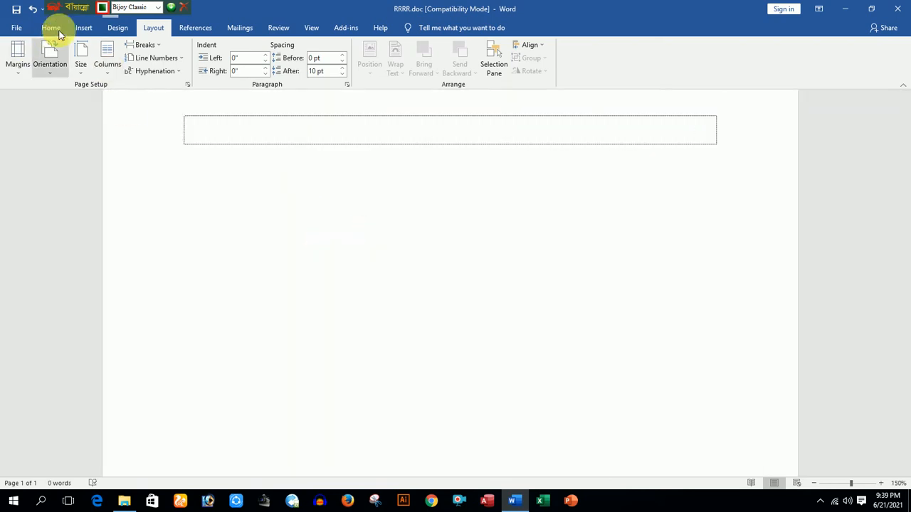
click(59, 32)
click(157, 48)
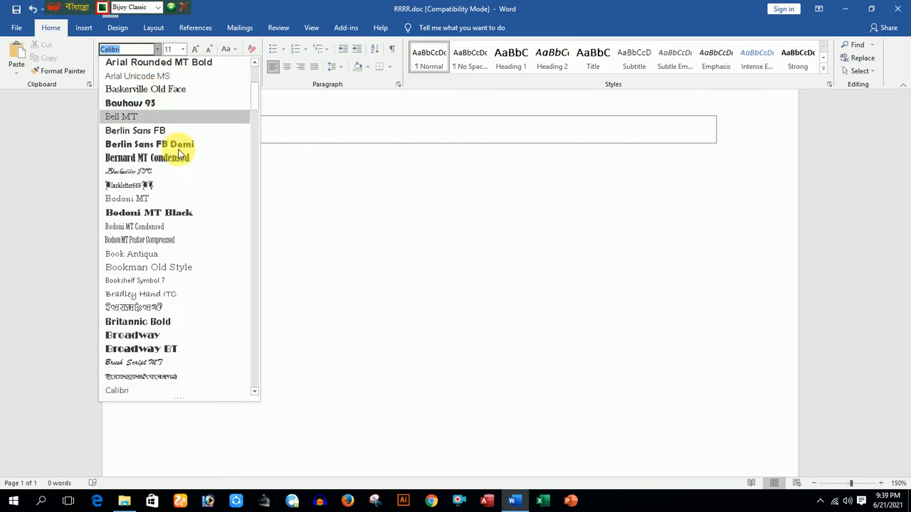
scroll(179, 153, up, 5)
click(122, 118)
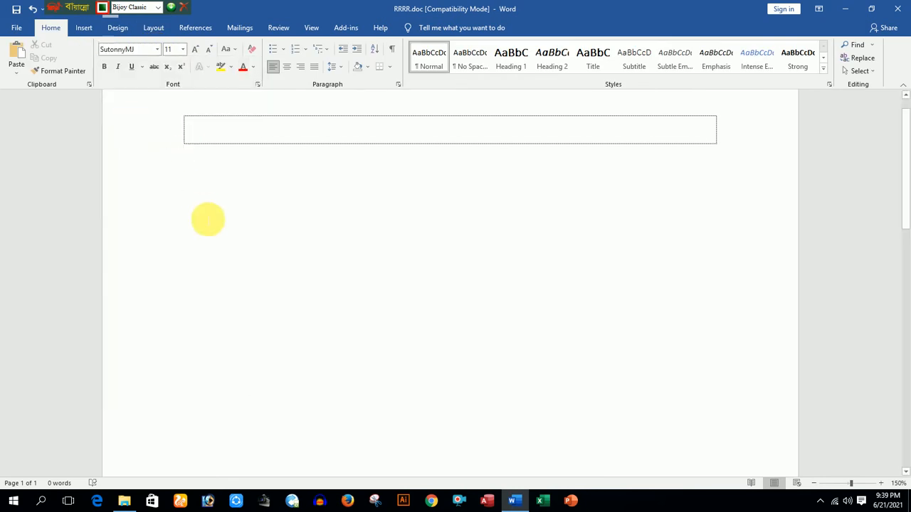
Write the school name "বাগবাড়ী কে এম উচ্চ বিদ্যালয়" on the first line at font size 18
key(ctrl+shift+period)
key(ctrl+shift+period)
key(ctrl+shift+period)
key(ctrl+shift+period)
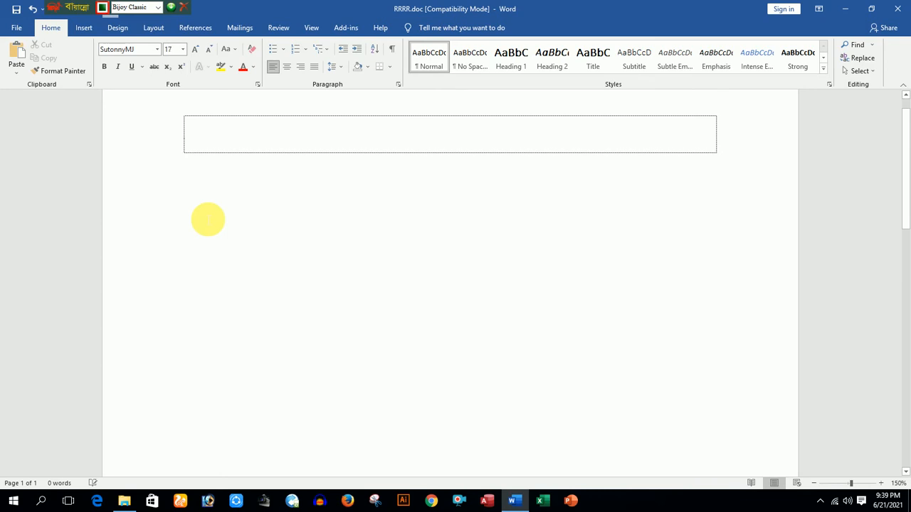
text(বাগবাড়ী কে এম)
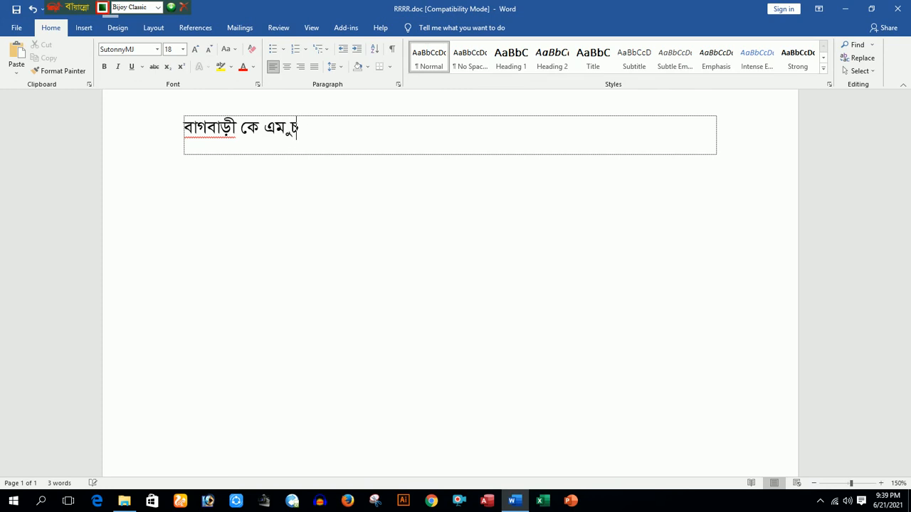
text( উচ্চ িবদ্যালয়)
key(Tab)
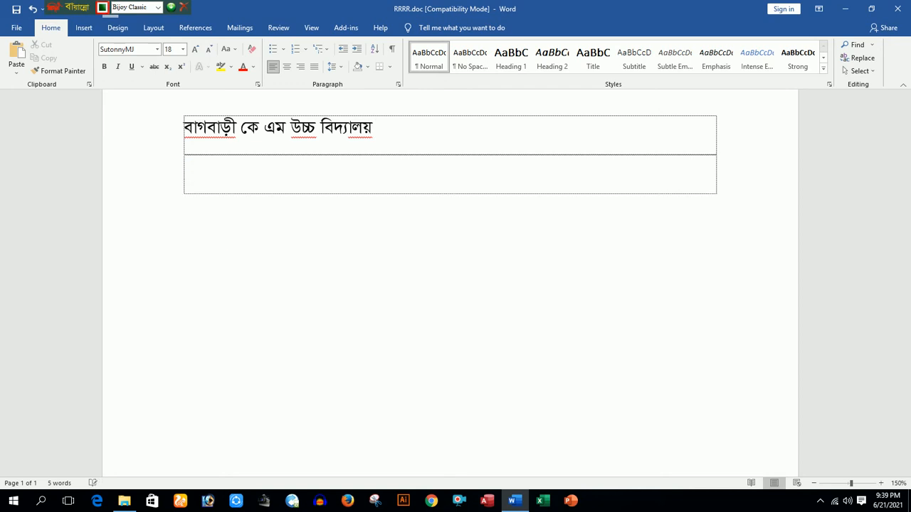
Write the exam title "প্রথম সাময়িক পরীক্ষা - ২০২১ ইং" on the second line and start a new line
text(প্রথম সা)
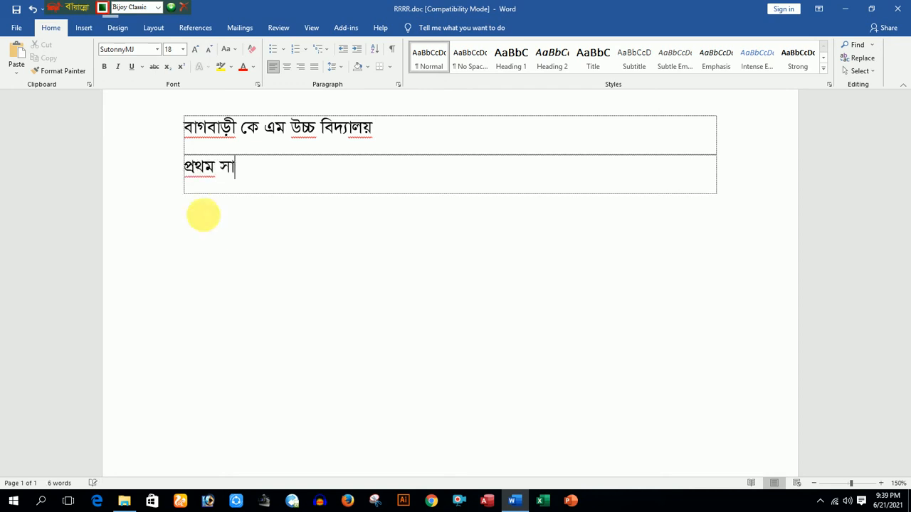
text(মিয়ক পরীক্)
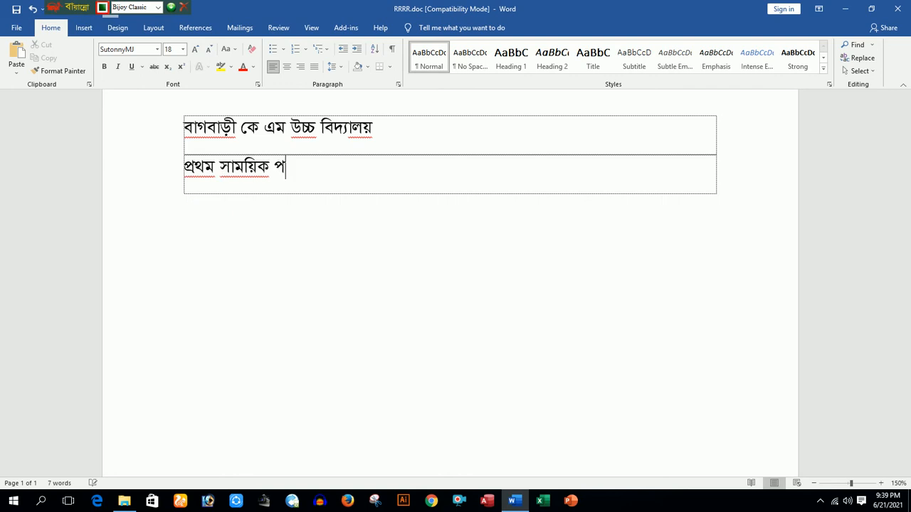
text(ষা)
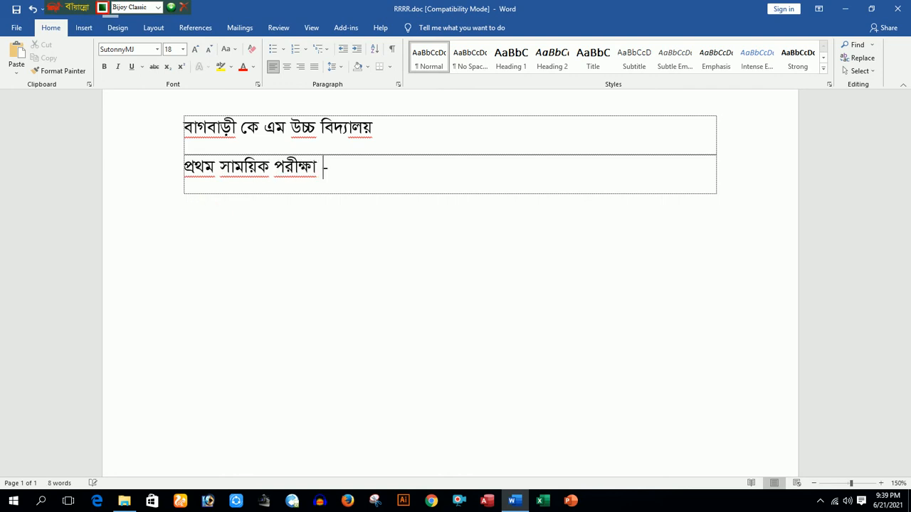
text( -  ২০২১ ইং)
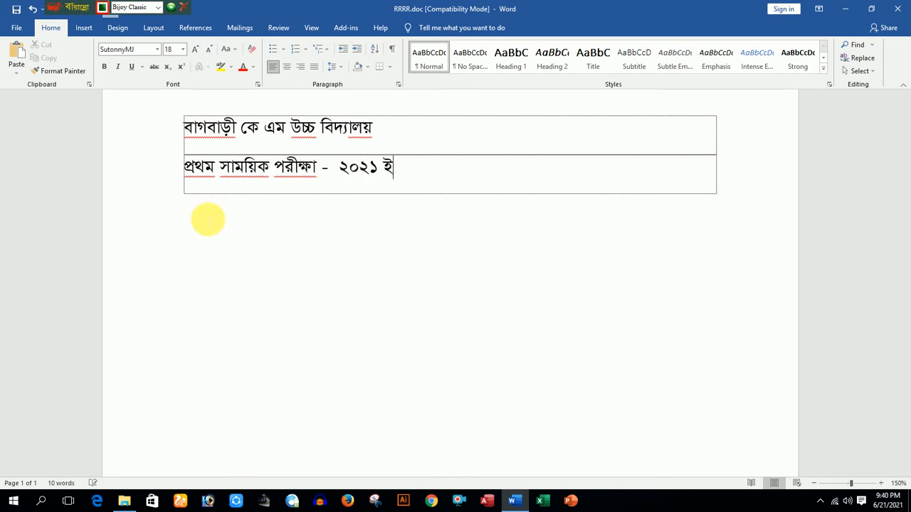
key(Tab)
Write the subject "বিষয়ঃ বাংলা ১ম পত্র" on the third line and start a new line
text(বিষয়ঃ বা)
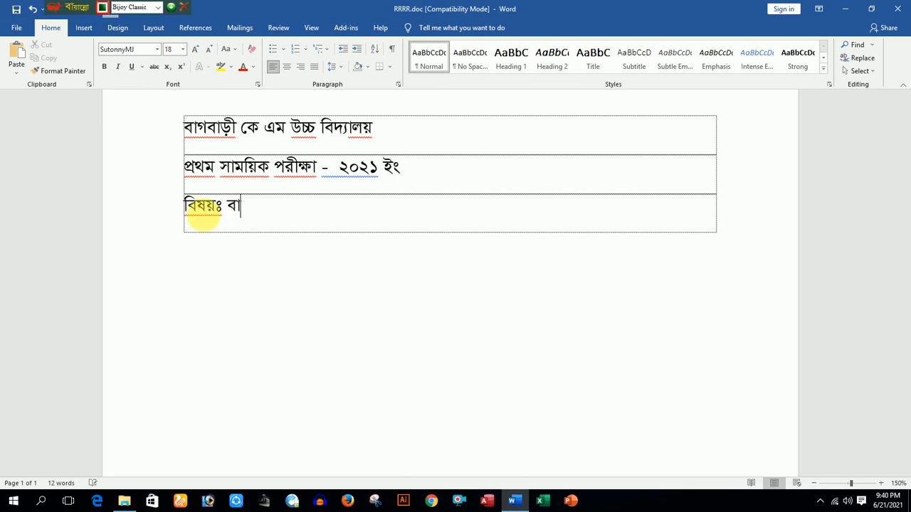
text(ংরা)
key(BackSpace)
key(BackSpace)
text(লা ১ম)
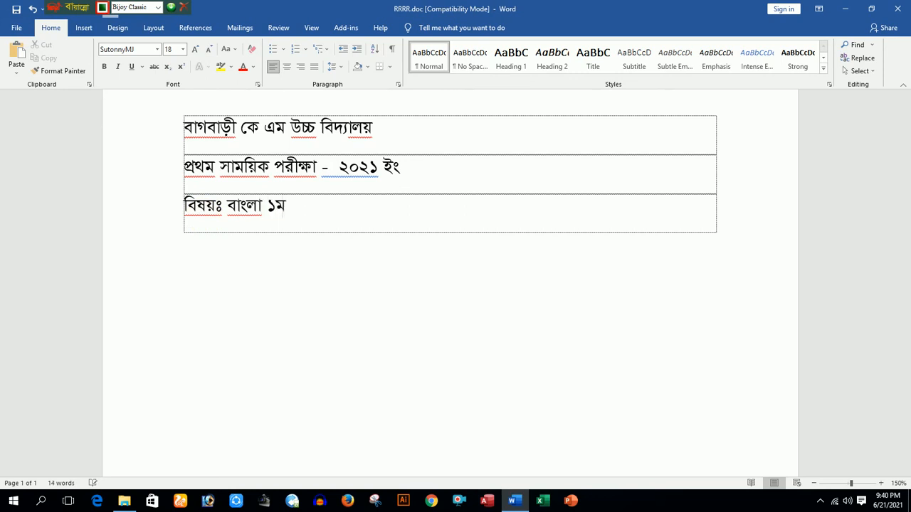
text( পত্র)
key(Tab)
Write "সময় ঃ" at the start of the fourth line and "পূর্ণমানঃ ৩০" far along the same line
text(সময় ঃ )
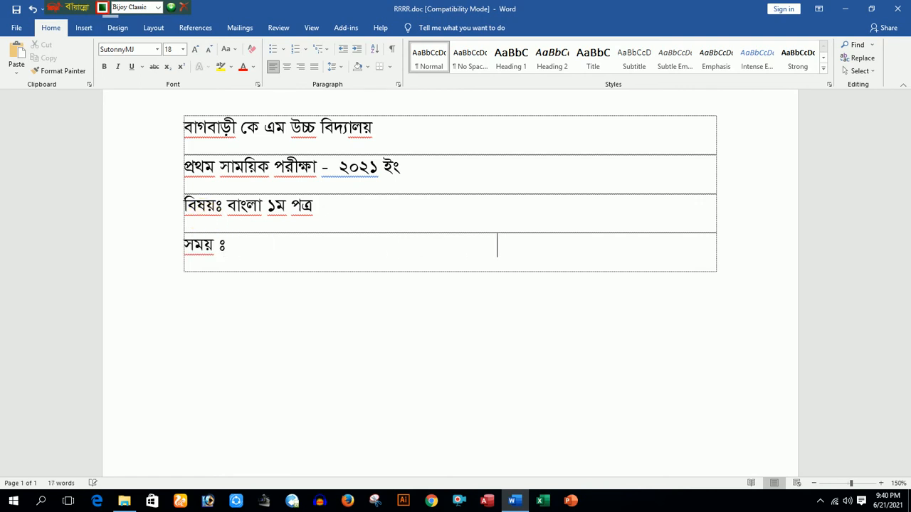
text(পূ)
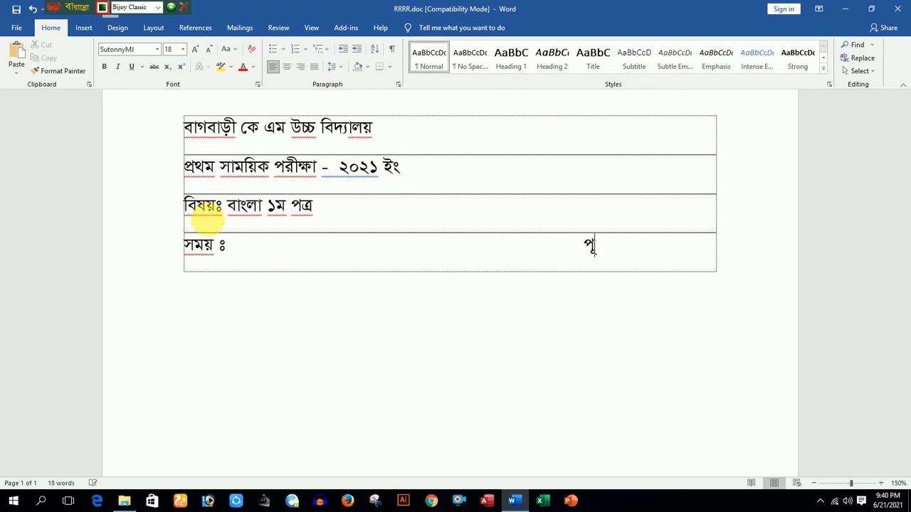
text(ণল)
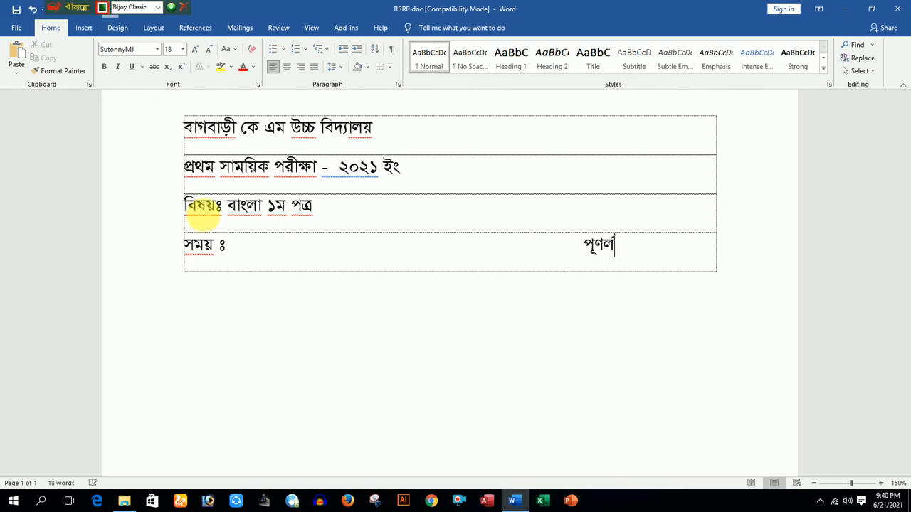
text(র্)
text(মানঃ  ৩০)
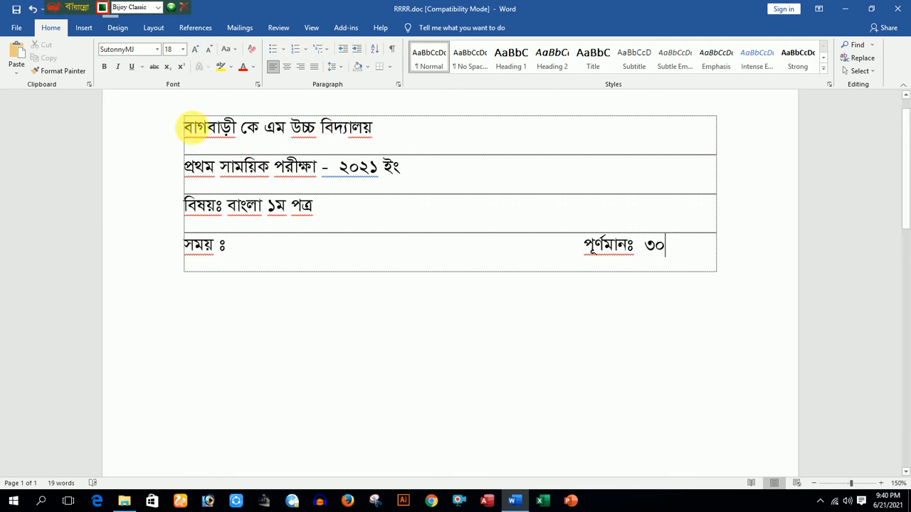
Centre the four heading lines with line spacing 1.0 and no space after the paragraphs
drag(254, 151, 655, 248)
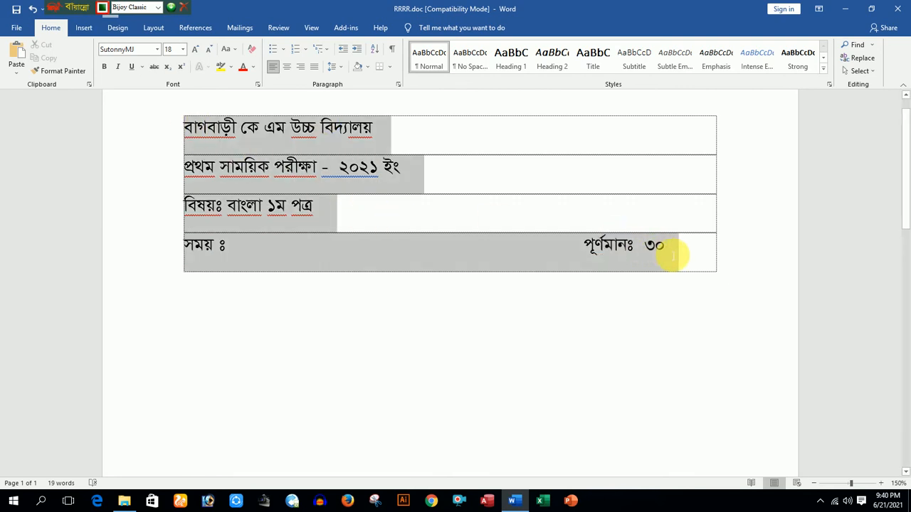
click(287, 66)
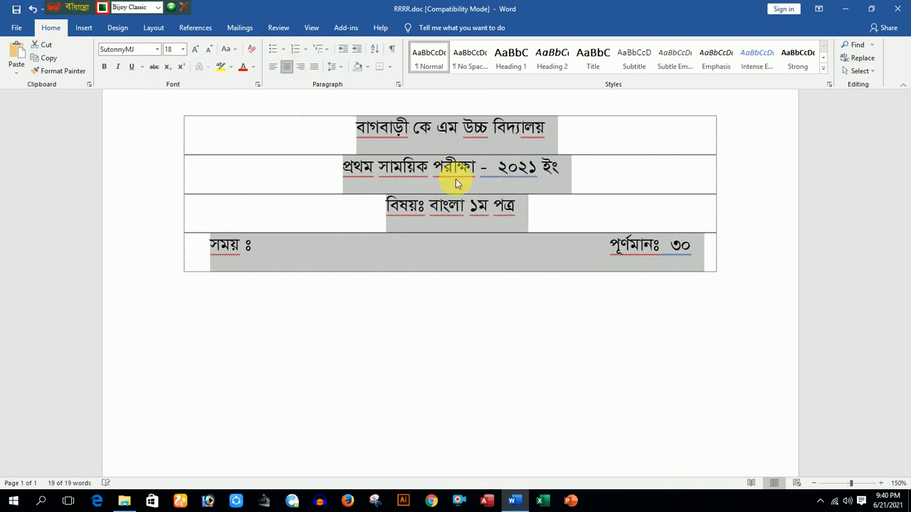
click(341, 67)
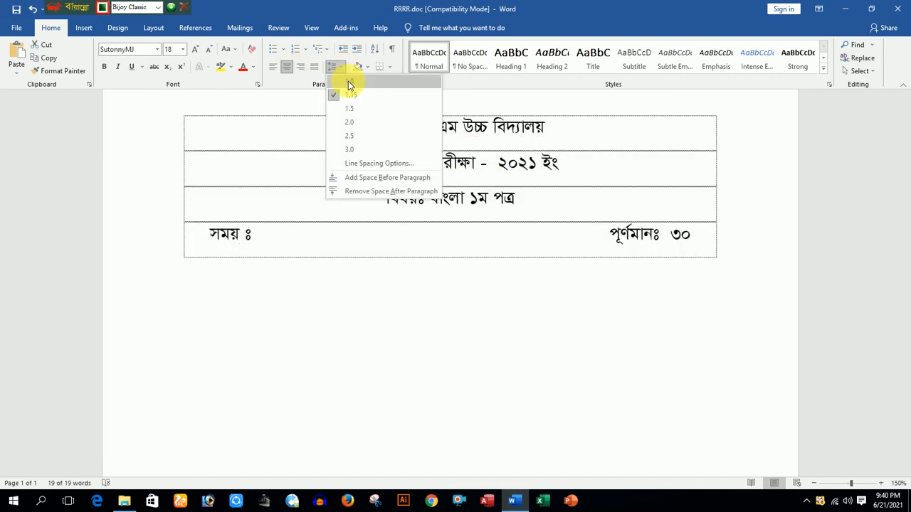
click(348, 83)
click(337, 67)
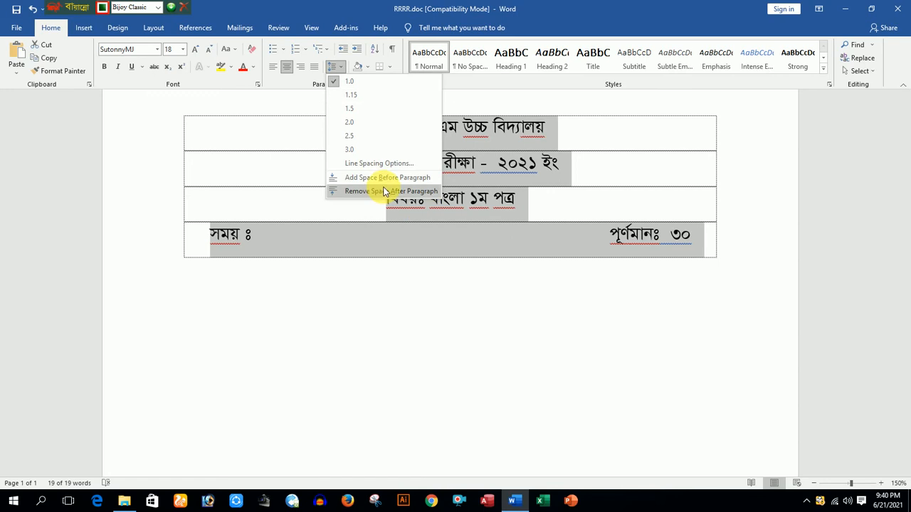
click(379, 191)
Enlarge the school name to font size 36 and make it bold
drag(352, 127, 562, 128)
click(194, 50)
click(194, 50)
click(194, 49)
click(195, 50)
click(195, 50)
click(194, 50)
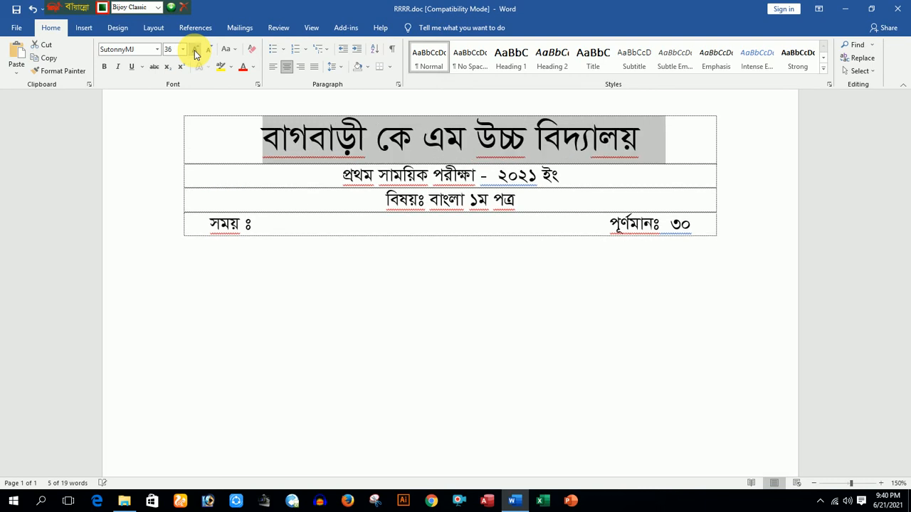
click(105, 66)
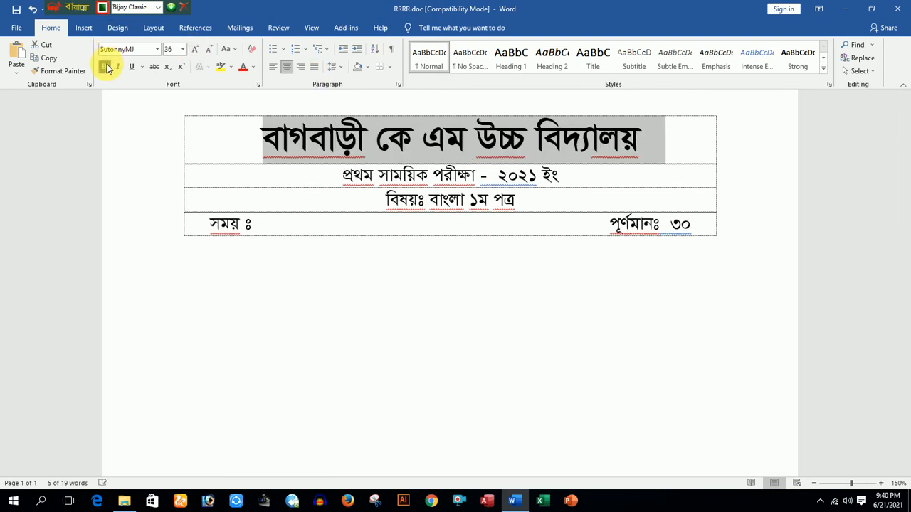
click(562, 209)
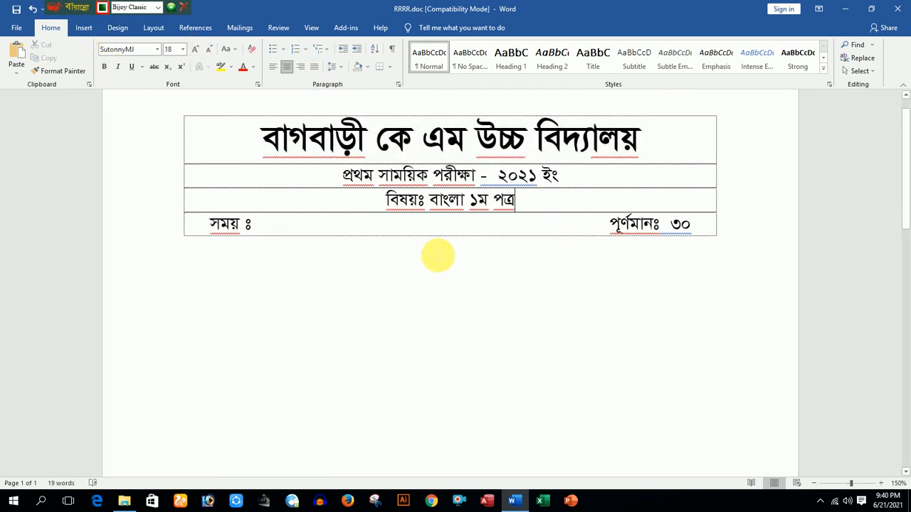
Set the left and right page margins to 0.5 inch and widen the gap between "সময় ঃ" and "পূর্ণমানঃ ৩০"
scroll(442, 320, up, 1)
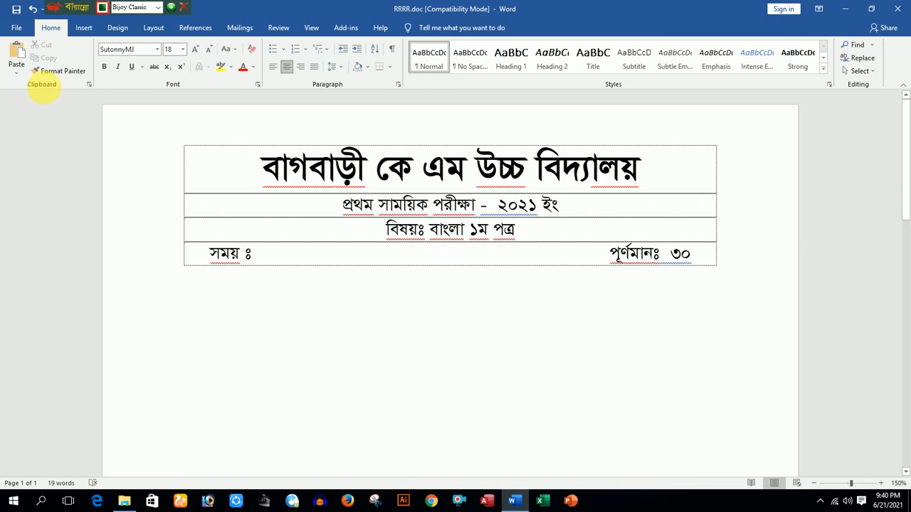
click(153, 29)
click(18, 56)
click(34, 384)
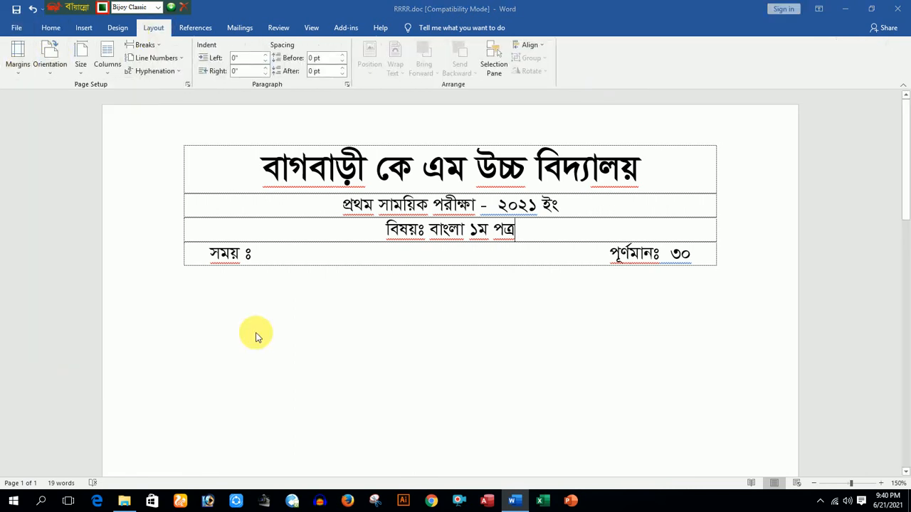
drag(412, 150, 356, 153)
key(BackSpace)
text(.5)
drag(514, 150, 536, 150)
text(.5)
click(496, 381)
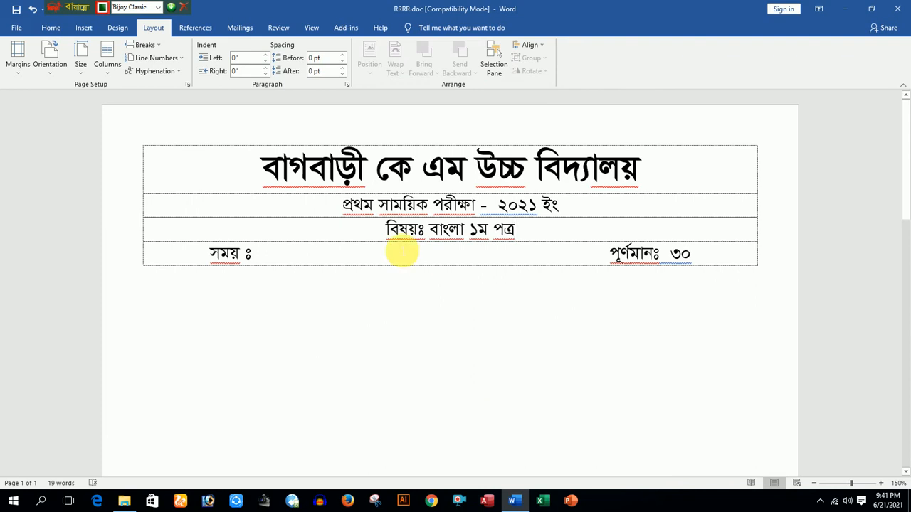
click(478, 261)
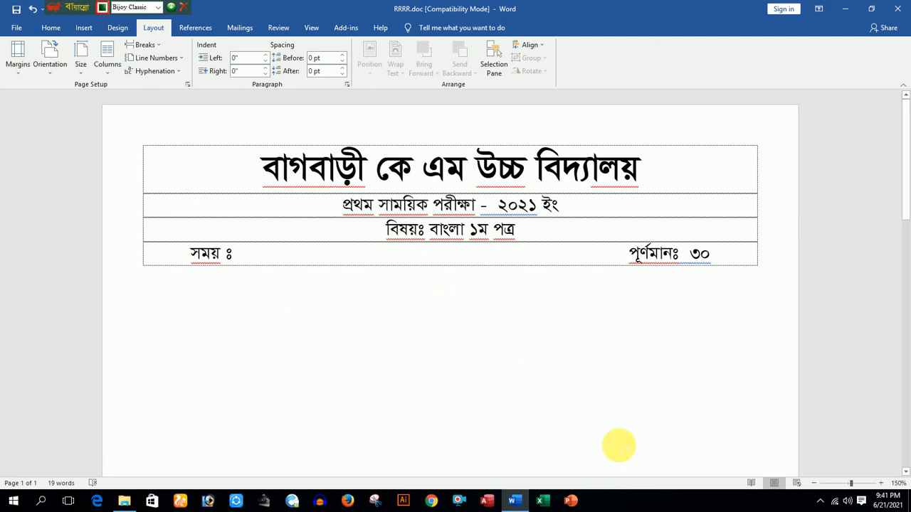
Try a one-column layout applied from the middle of the fourth line forward, and undo it
click(108, 63)
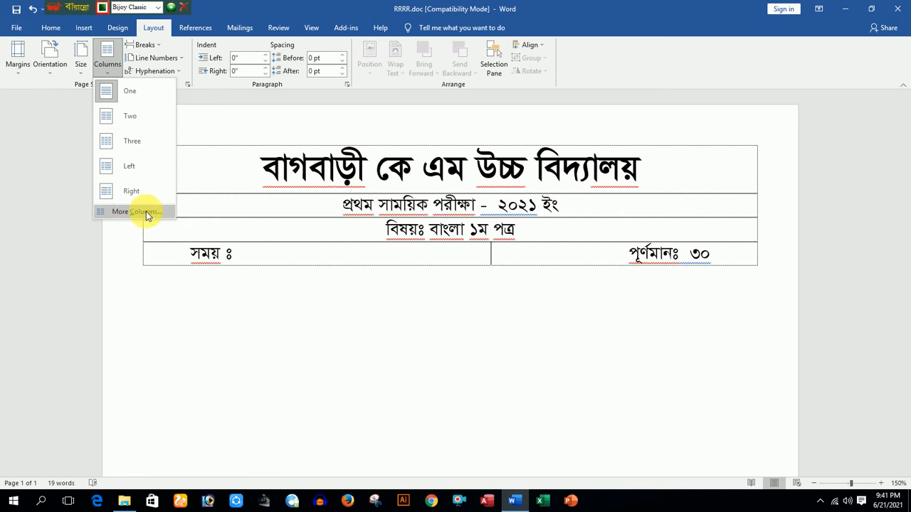
click(144, 212)
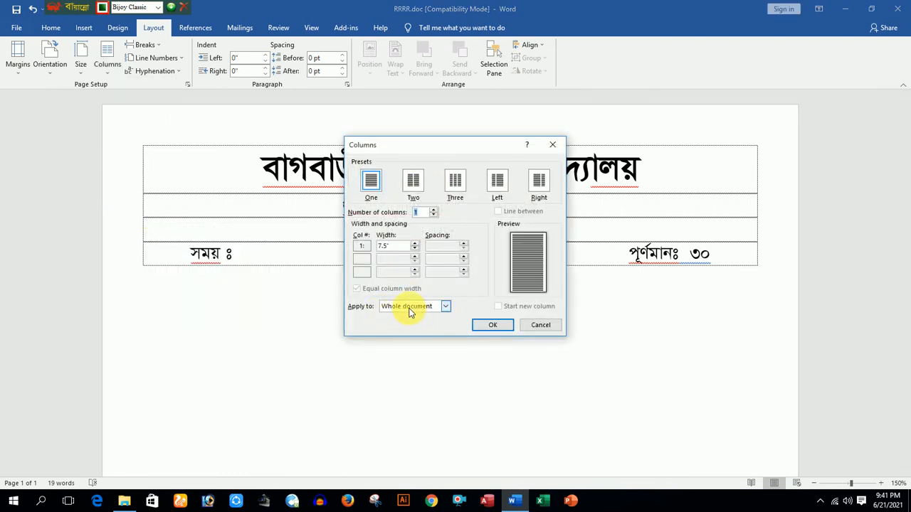
click(446, 307)
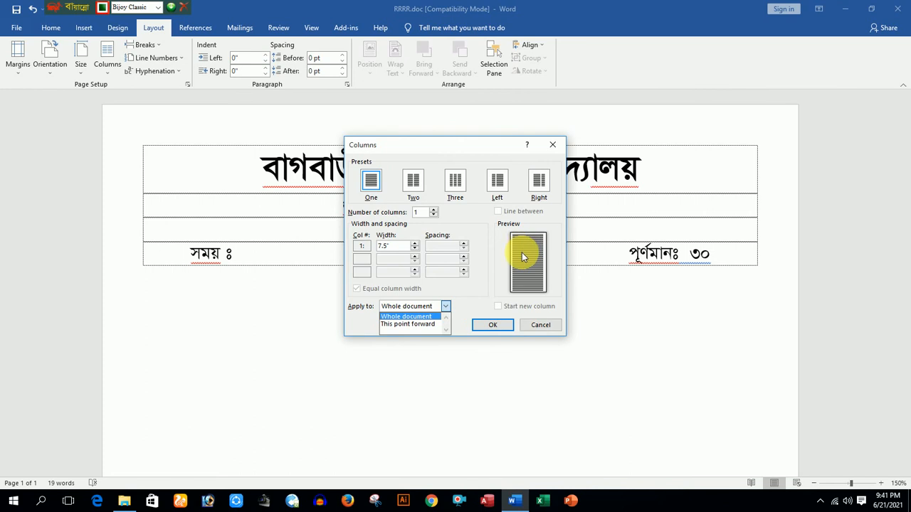
click(413, 325)
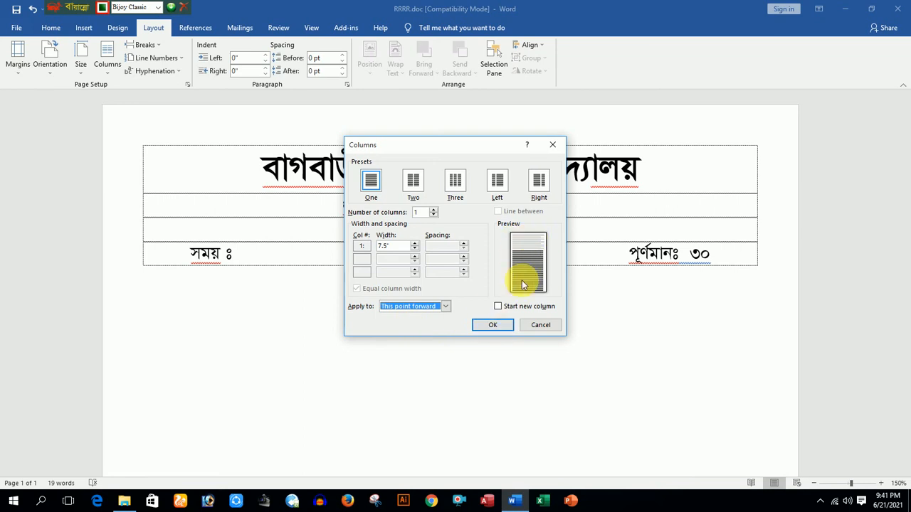
click(490, 327)
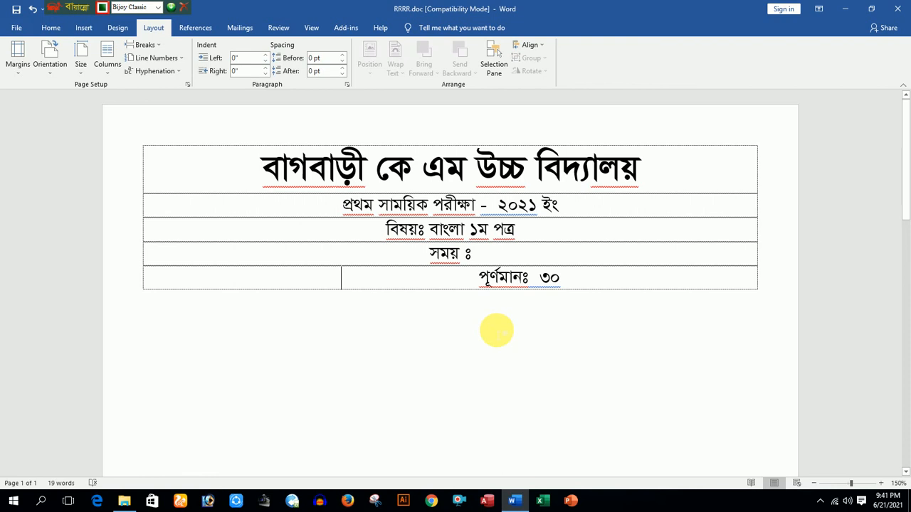
key(ctrl+z)
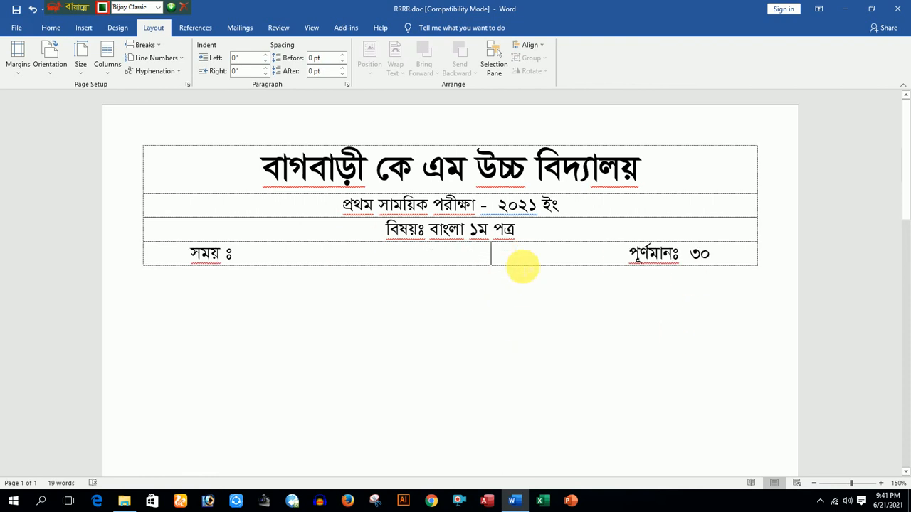
Add an empty line below the heading and apply a one-column layout from this point forward
double_click(498, 299)
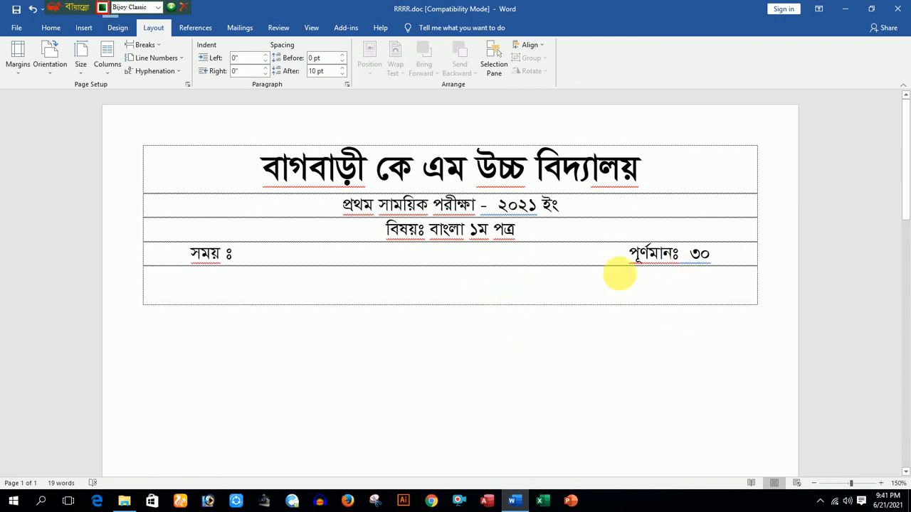
click(107, 65)
click(128, 211)
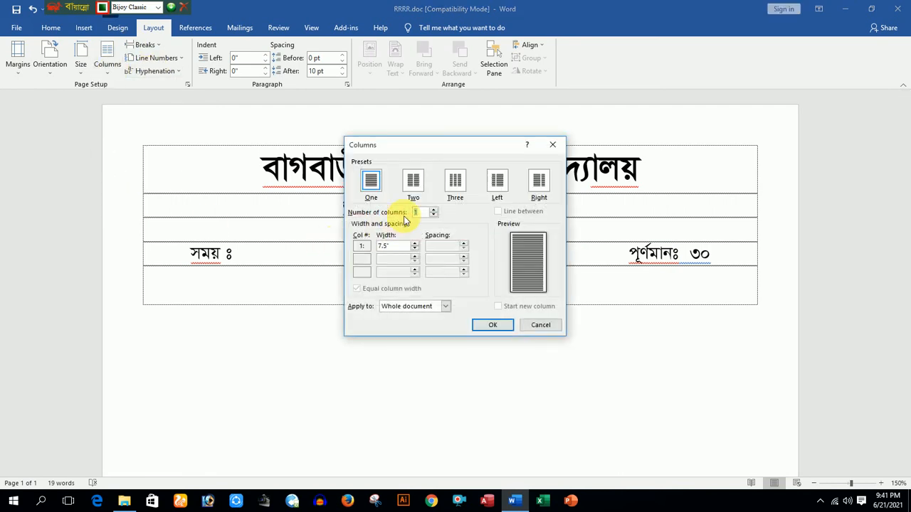
click(447, 306)
click(406, 327)
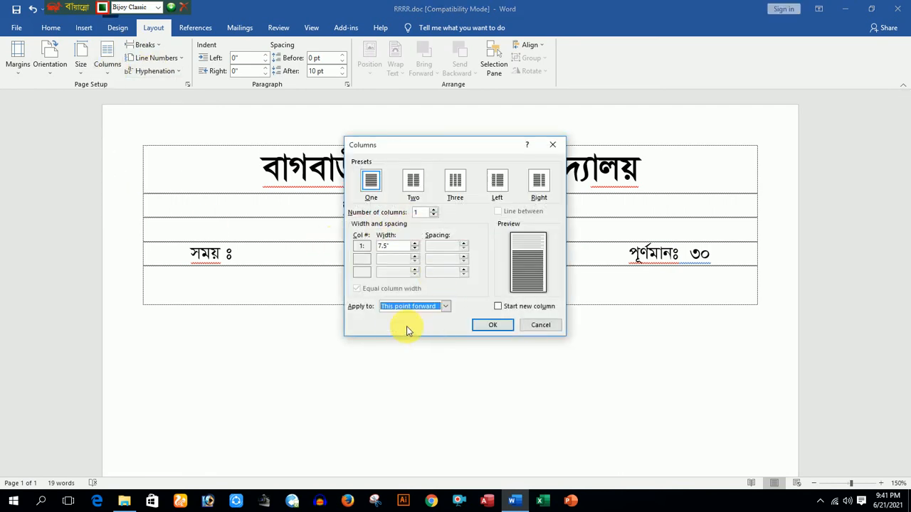
click(499, 330)
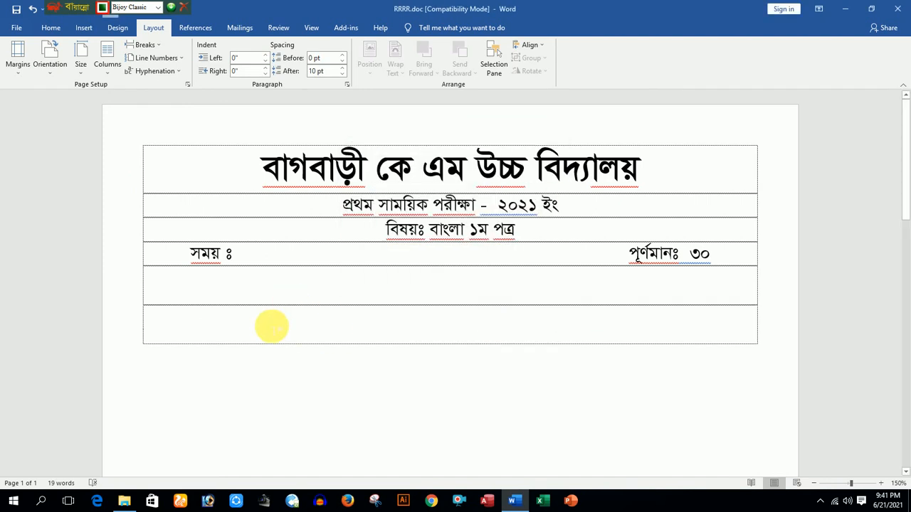
click(271, 326)
text(ইিিিিিিিিিিিিিিিিিিিিিিিিিিিিিিিিিিিিিিিিিিিিিিিিিিিিিিিিিিিিিিিিিিিিিি)
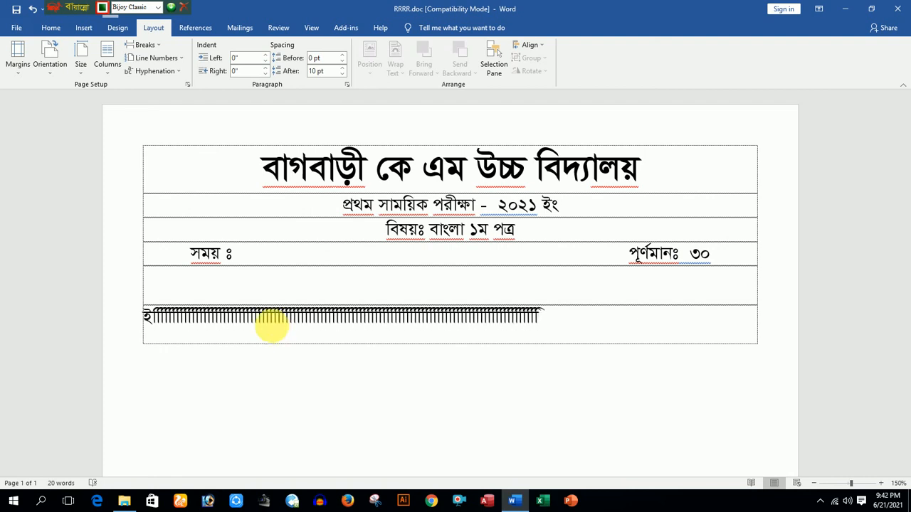
key(ctrl+z)
text(ে)
key(BackSpace)
text(ু)
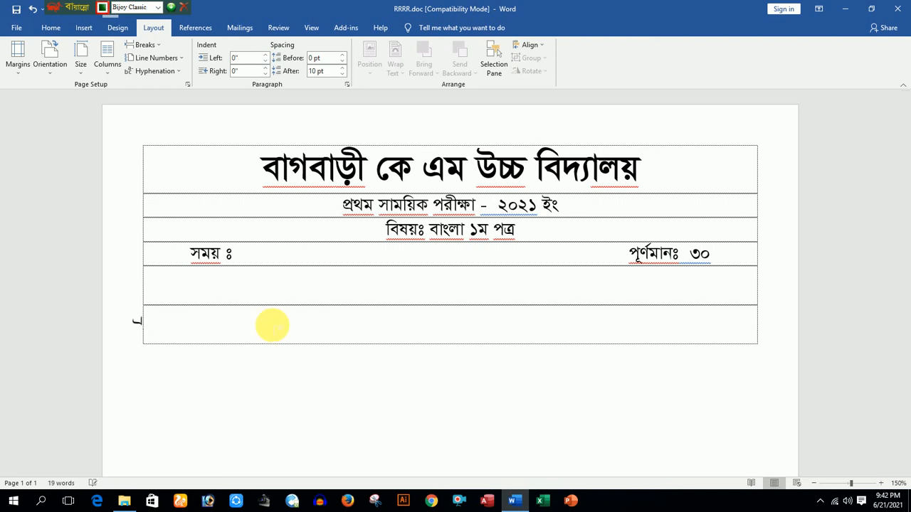
Undo the stray character, the one-column layout and the empty line added below the heading
key(ctrl+z)
key(ctrl+z)
key(ctrl+z)
key(ctrl+z)
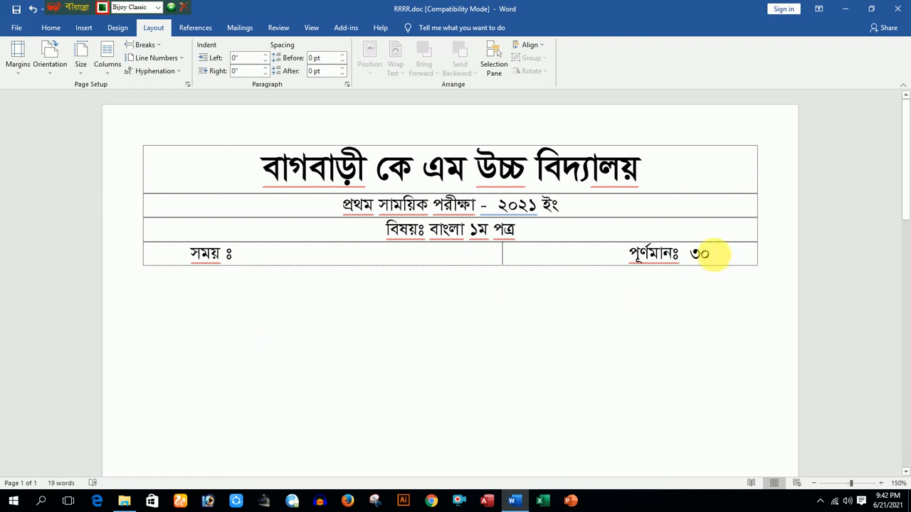
Add an empty line below the heading and apply a two-column layout from this point forward
key(Tab)
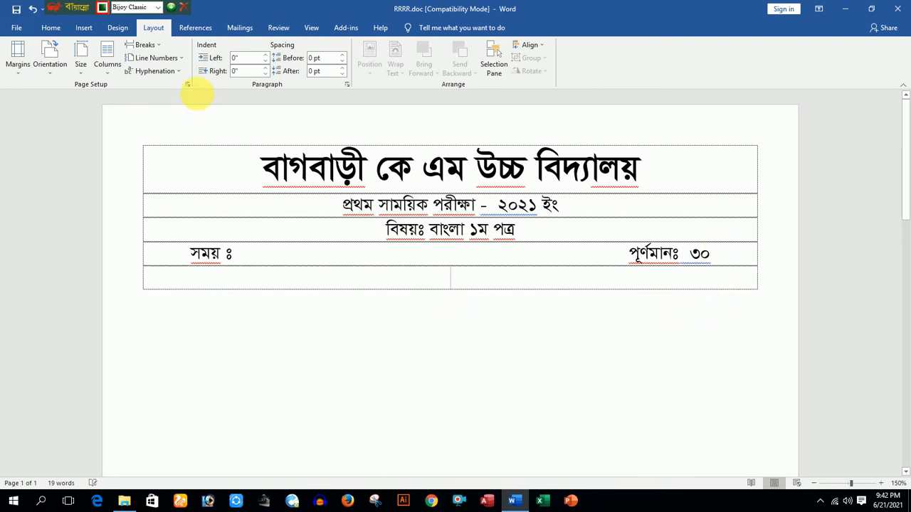
click(107, 68)
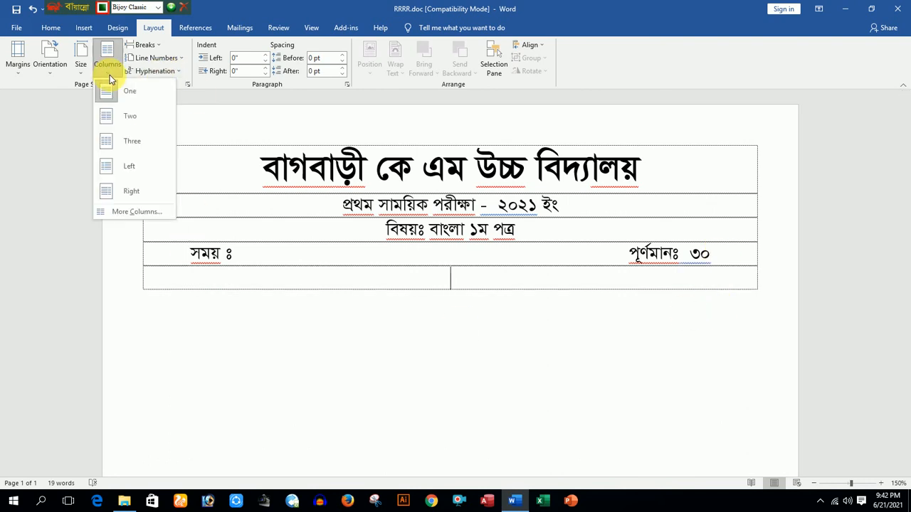
click(139, 212)
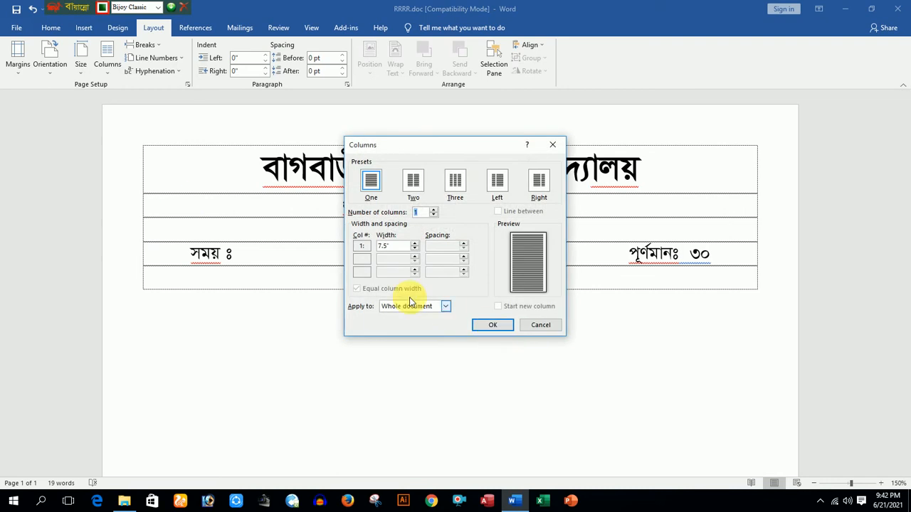
click(435, 306)
click(416, 325)
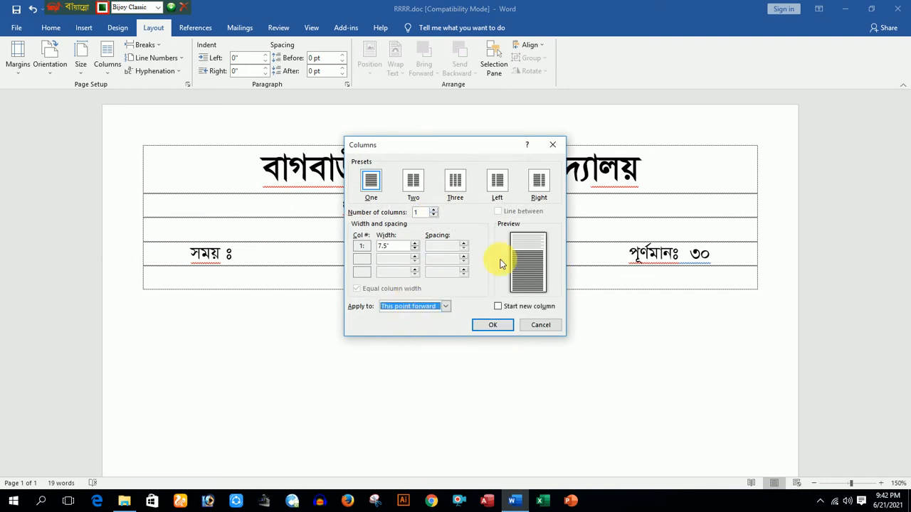
click(414, 182)
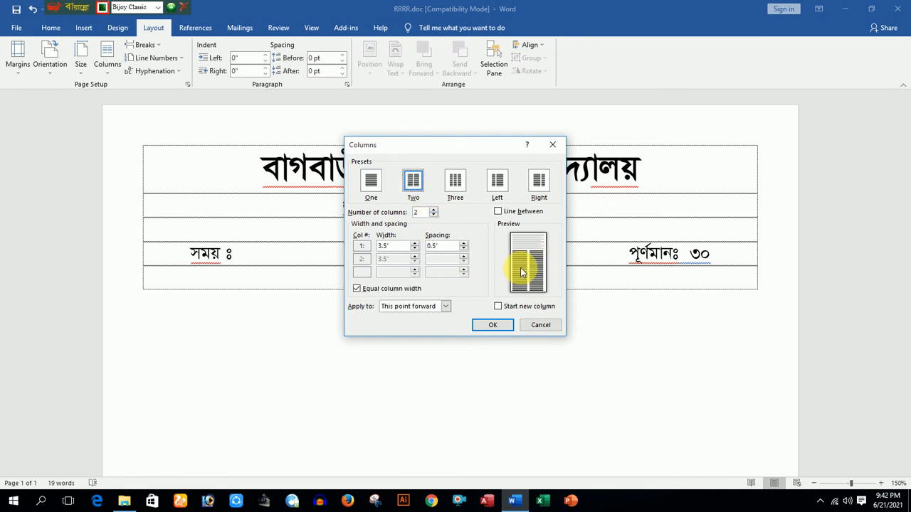
click(498, 325)
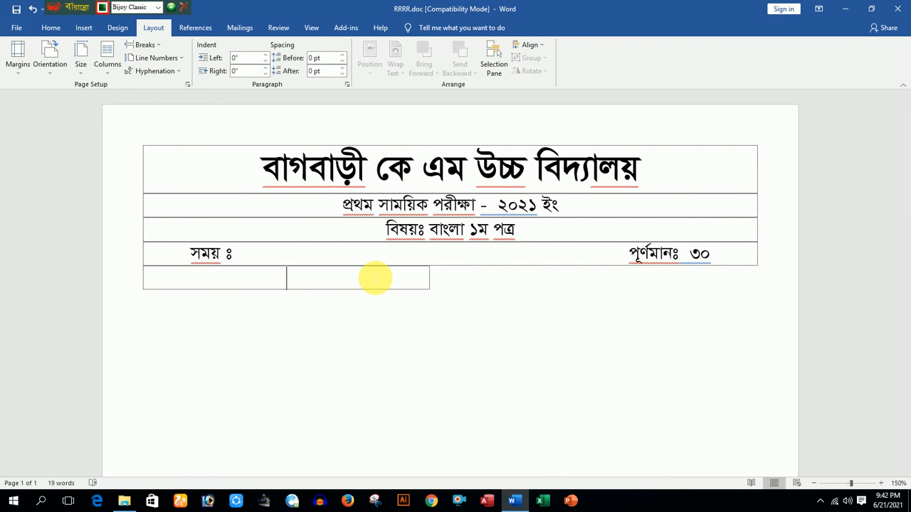
Write the first question "১। কাজী এর জন্মস্থান কোথায় ?" at the start of the two-column section
text(১।)
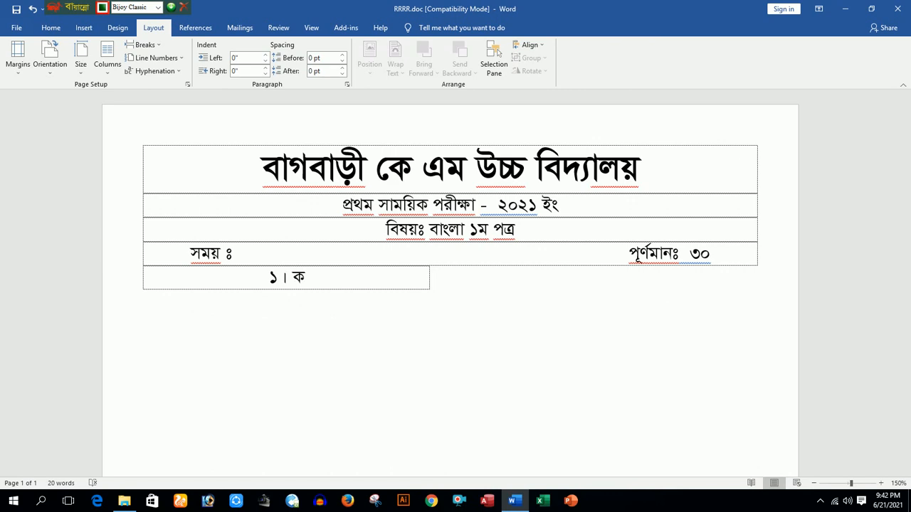
text( কাজী এর)
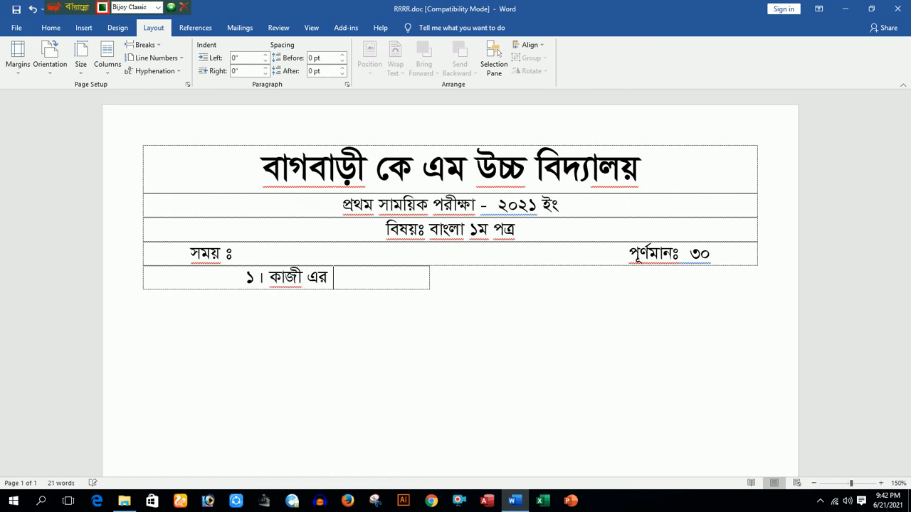
key(BackSpace)
key(BackSpace)
key(BackSpace)
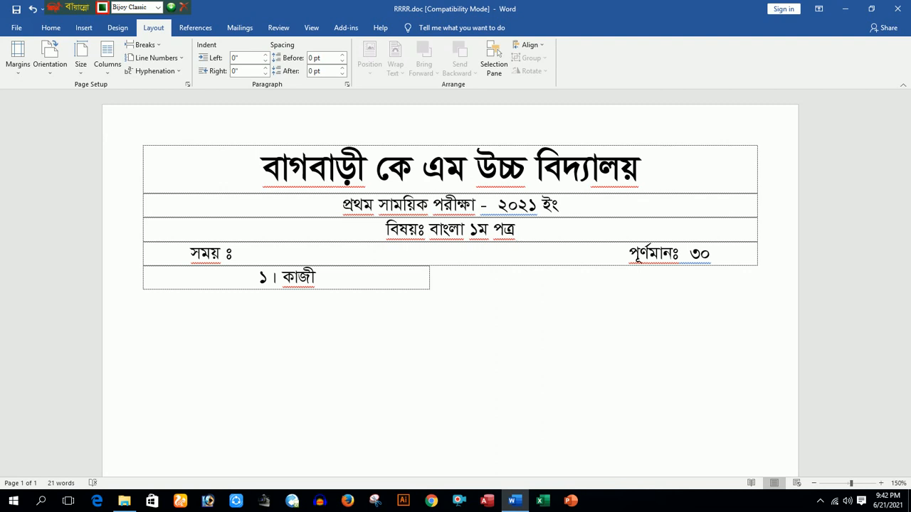
text(এর)
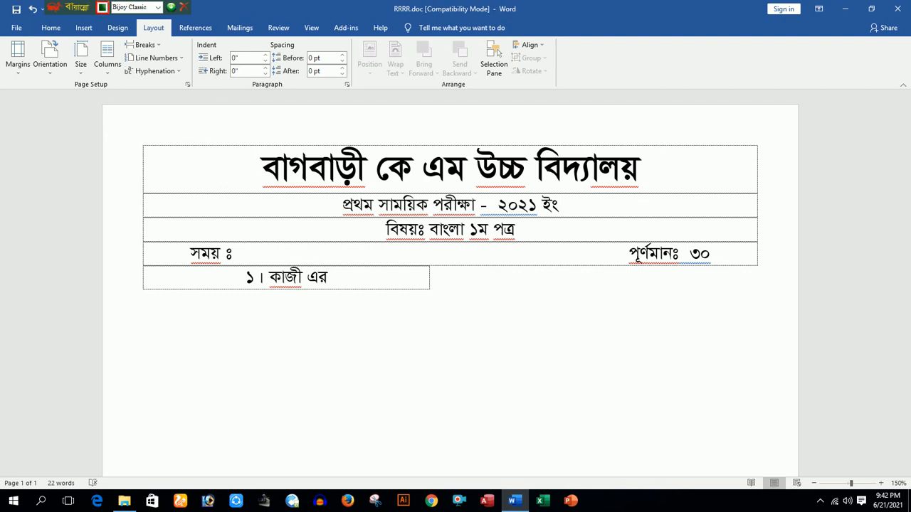
text(  জন্ম)
key(BackSpace)
key(BackSpace)
key(BackSpace)
text(নস্)
key(BackSpace)
key(BackSpace)
key(BackSpace)
text(ন্ম)
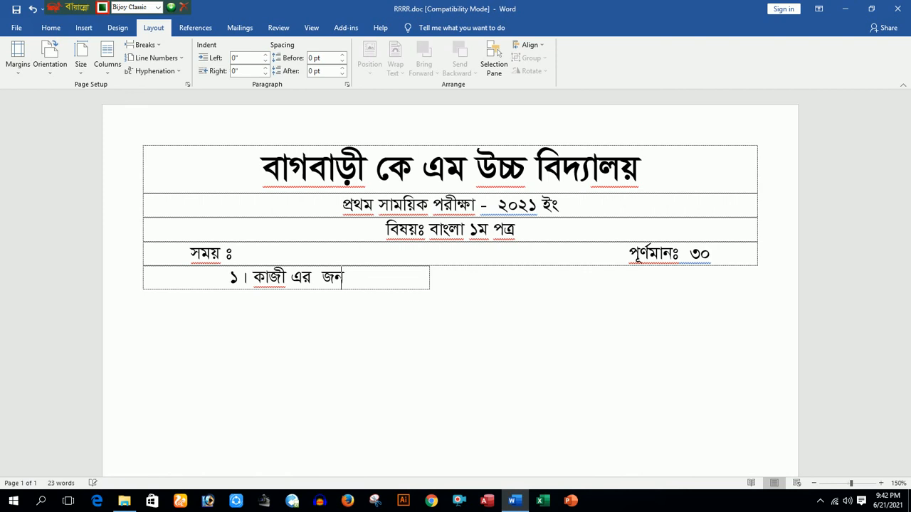
text(স্থান কোথ)
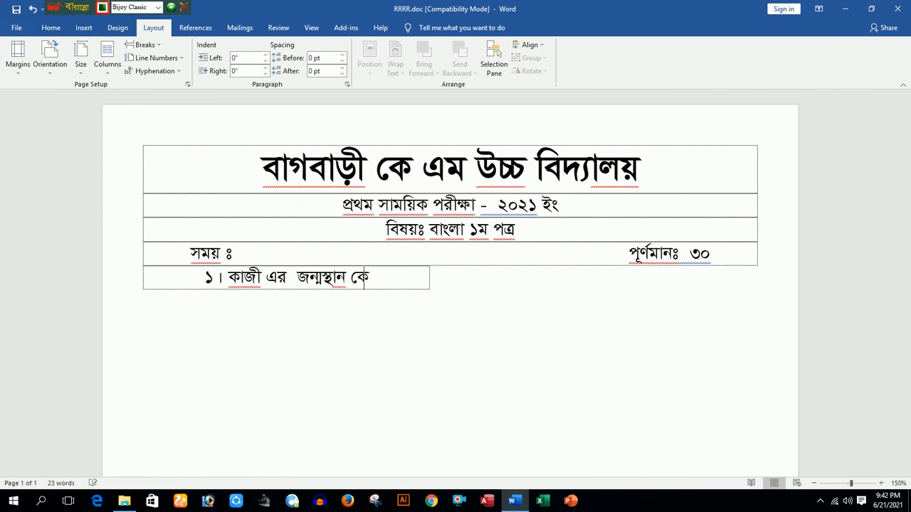
text(ায় ?)
Add two option lines below the question: "ক. বাংলাদেশে খ. ভারতে" and "গ. নেপালে ঘ . জাপানে"
key(Tab)
text(ক)
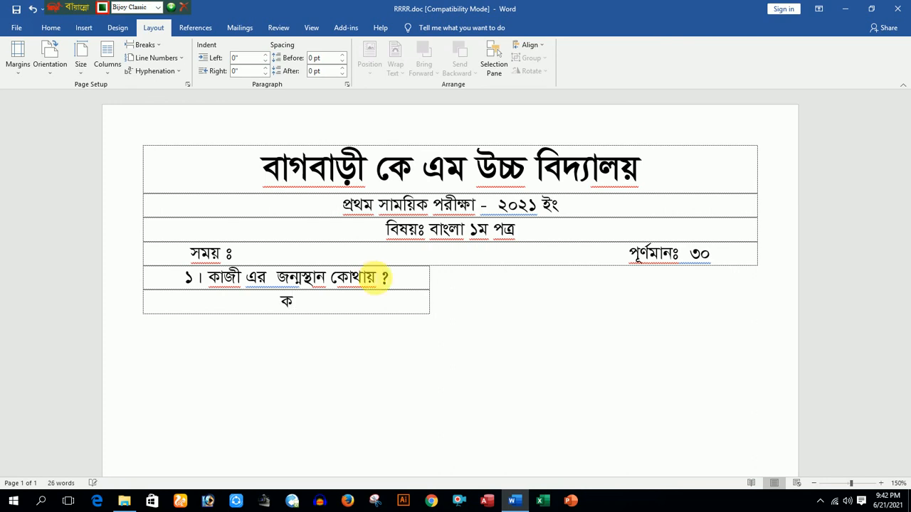
text(. বাংলা)
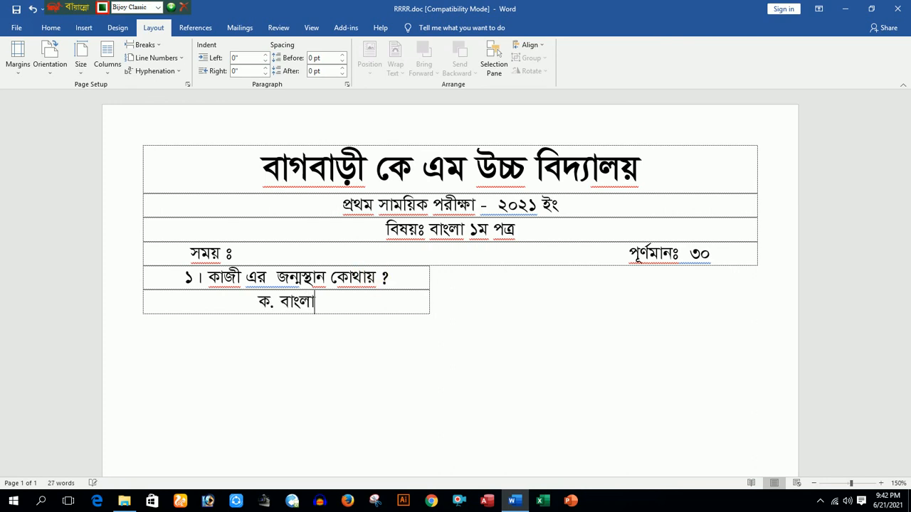
text(দেশে)
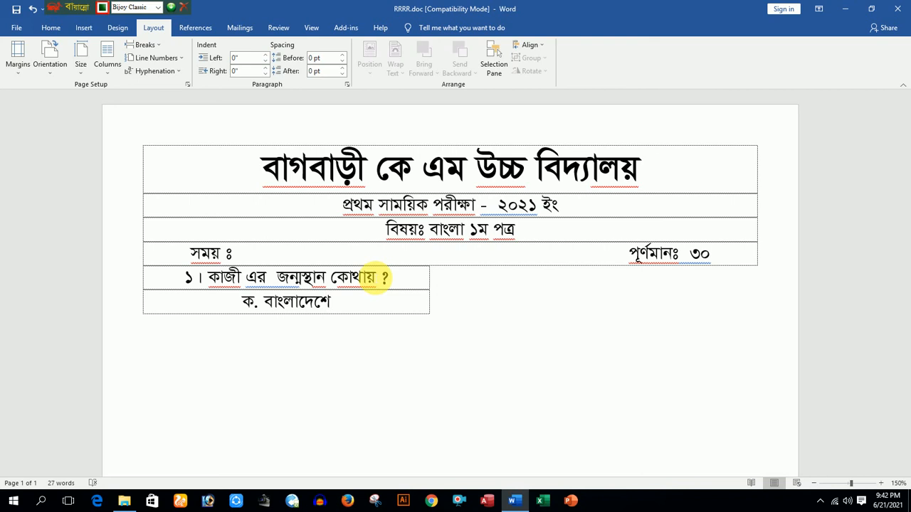
text(   খ. ভারতে)
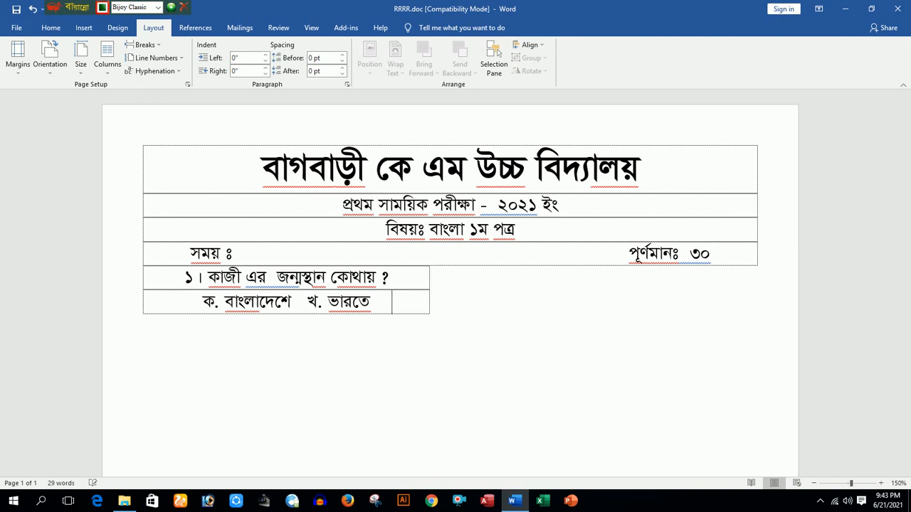
key(Tab)
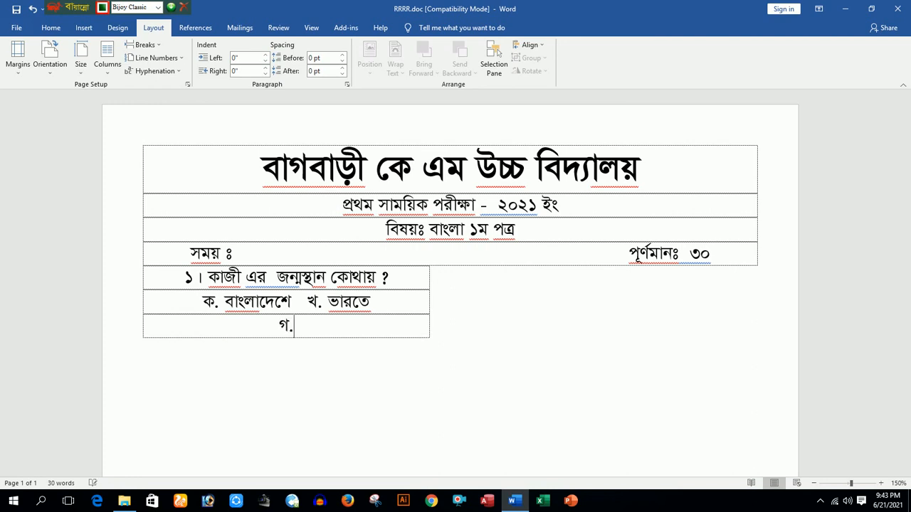
text(গ. েনপালে)
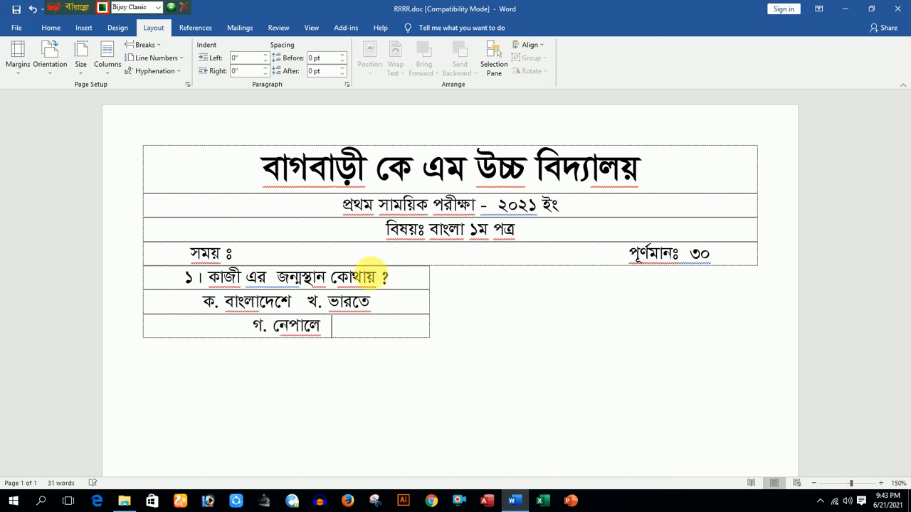
text(   ঘ .)
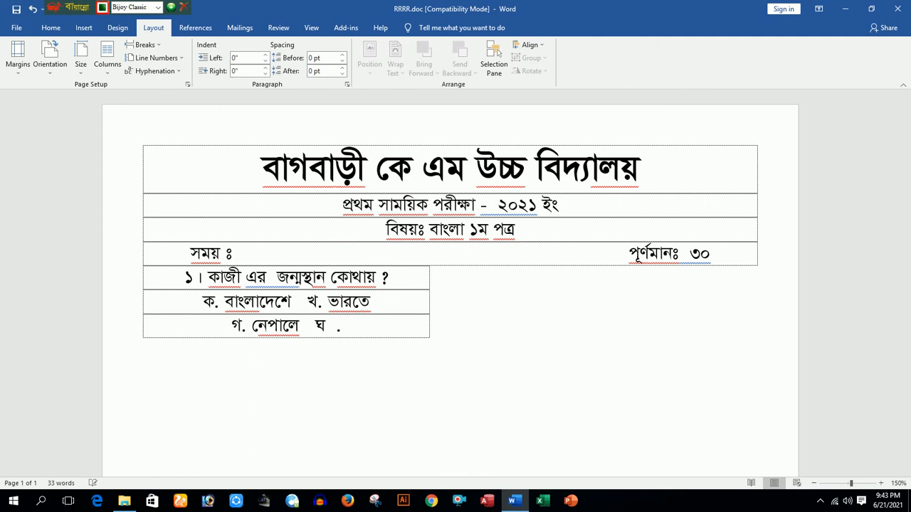
text( জাপানে)
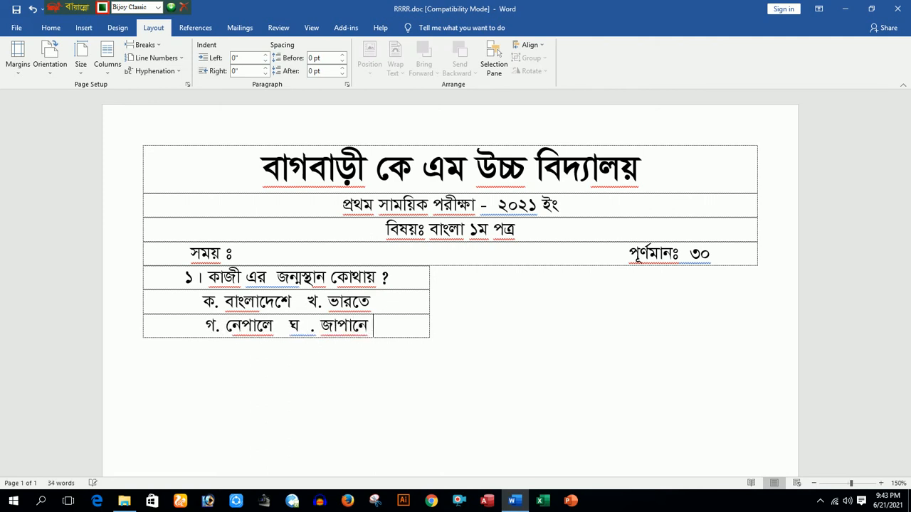
Left-align the question and both of its option lines
click(204, 301)
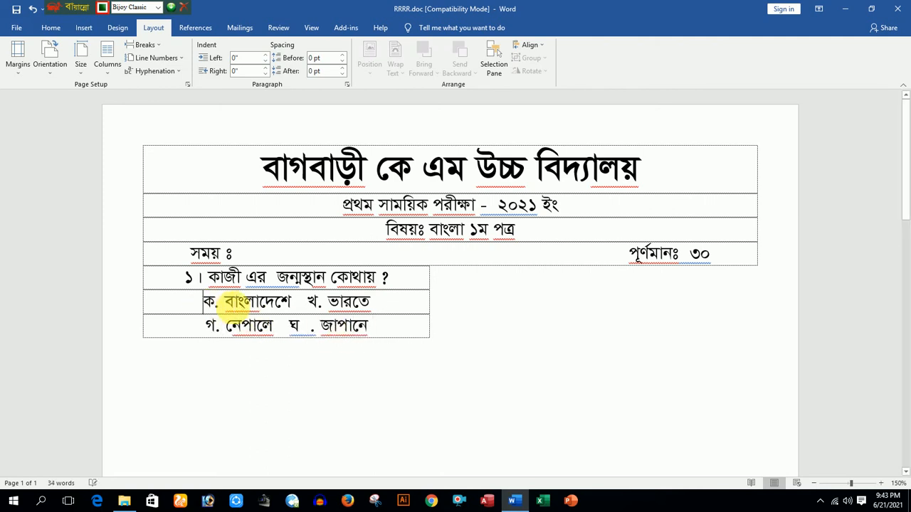
key(ctrl+l)
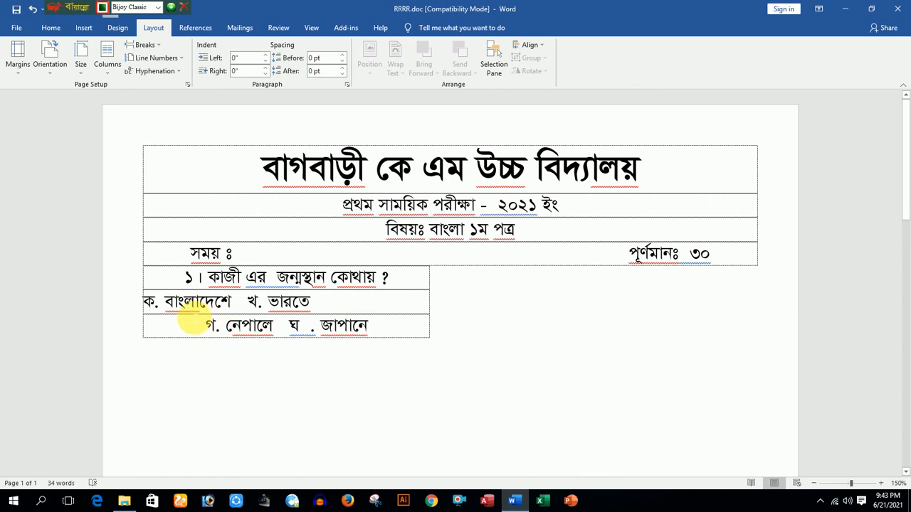
key(ctrl+l)
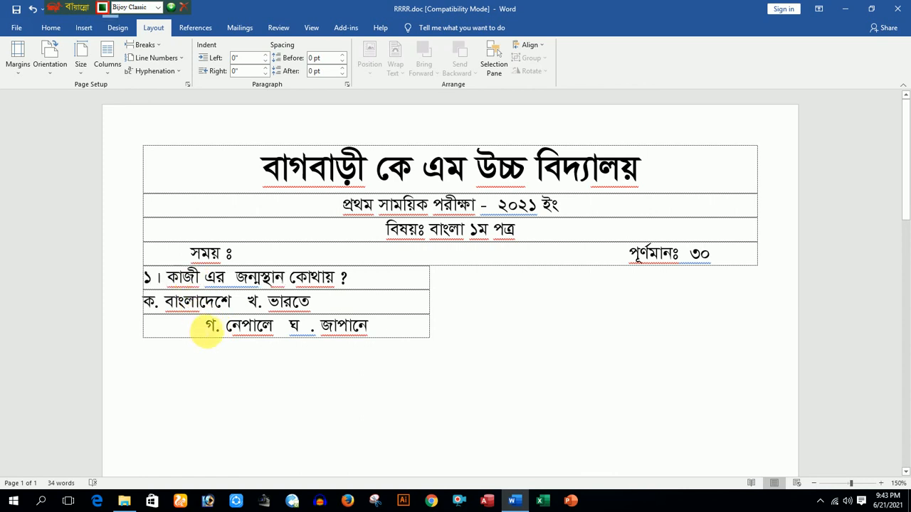
click(207, 329)
key(ctrl+l)
Space options "খ. ভারতে" and "ঘ . জাপানে" away from the first options so they line up under each other
key(Tab)
key(Tab)
key(Tab)
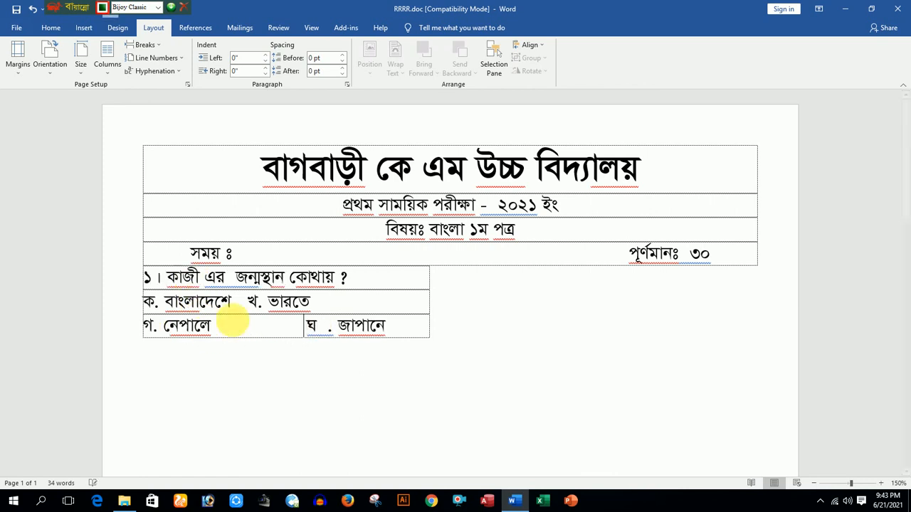
click(248, 301)
key(Tab)
key(Tab)
key(Tab)
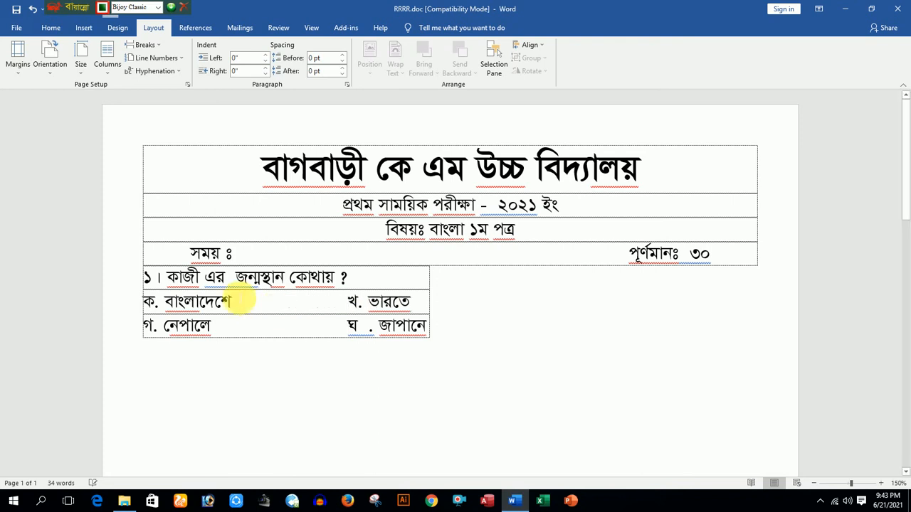
Make the question line "১। কাজী এর জন্মস্থান কোথায় ?" bold
drag(145, 281, 344, 278)
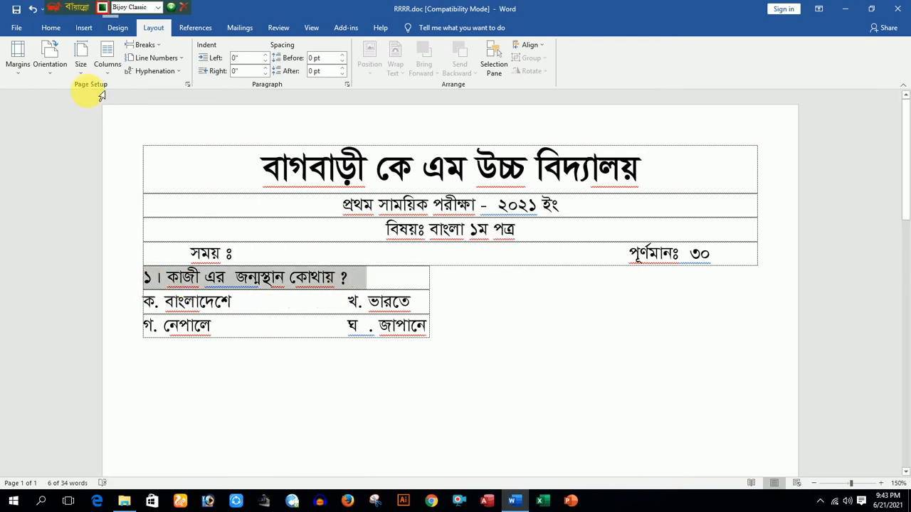
click(51, 27)
click(105, 67)
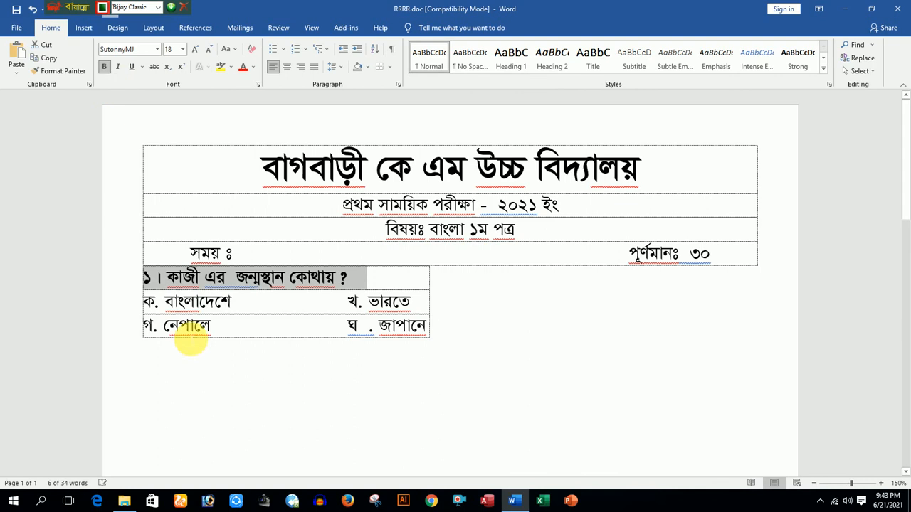
Copy the question with its four options and paste it repeatedly below until the copies run into the second column
drag(143, 287, 410, 339)
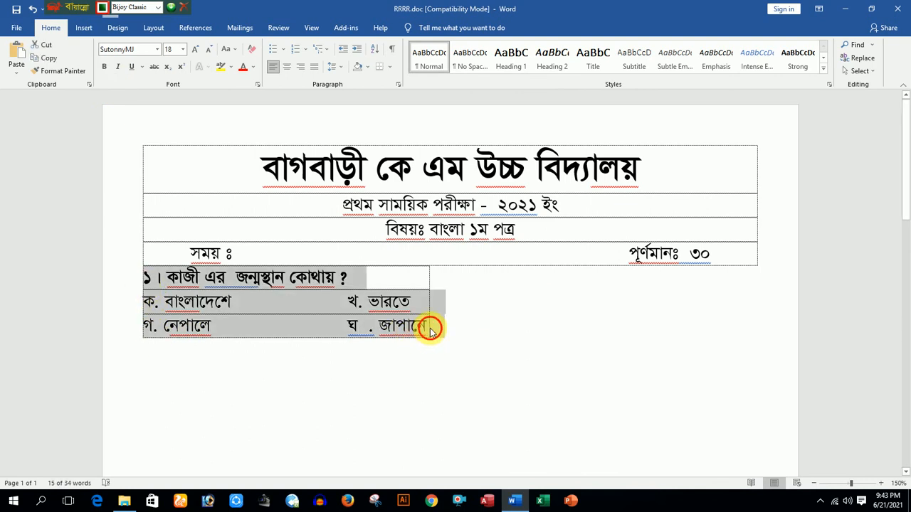
click(430, 331)
key(Tab)
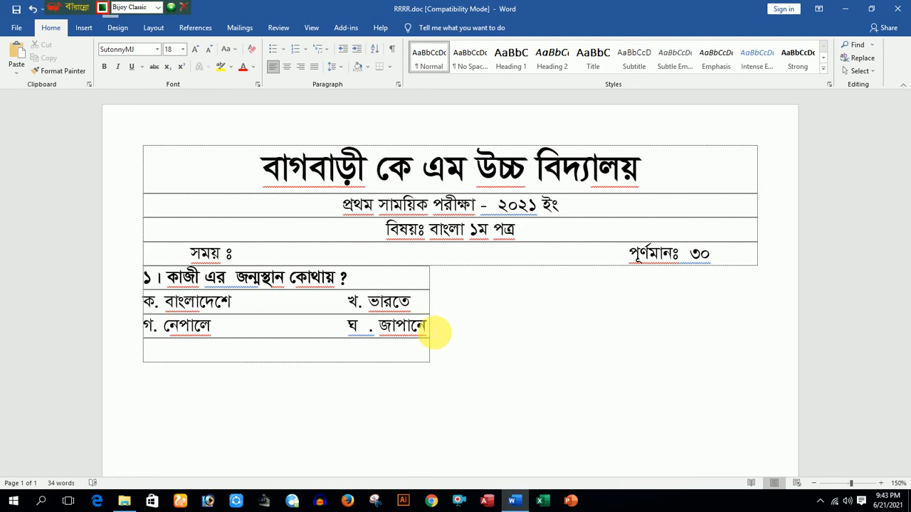
text(১। কাজী এর  জন্মস্থান কোথায় ? ক. বাংলাদেশে	খ. ভারতে গ. নেপালে	ঘ . জাপানে)
key(ctrl+v)
key(ctrl+v)
key(ctrl+v)
key(ctrl+v)
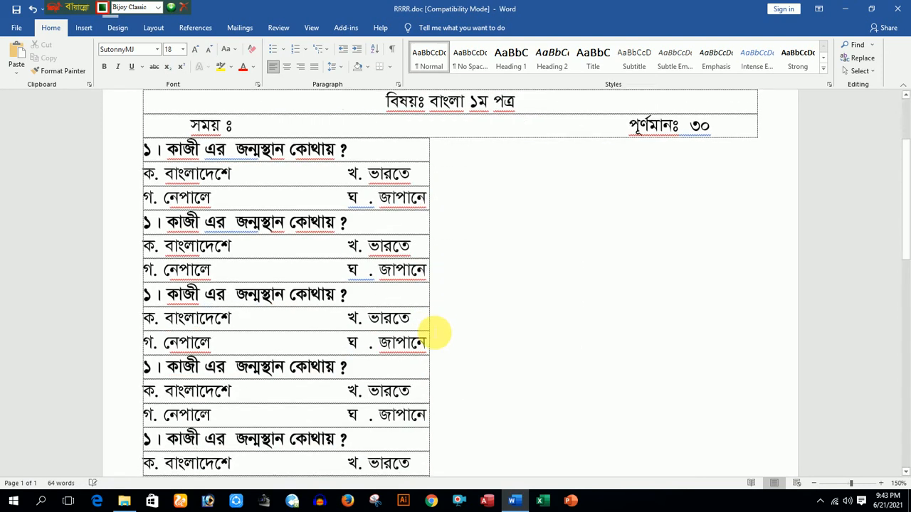
key(ctrl+v)
key(ctrl+v)
key(ctrl+v)
key(ctrl+v)
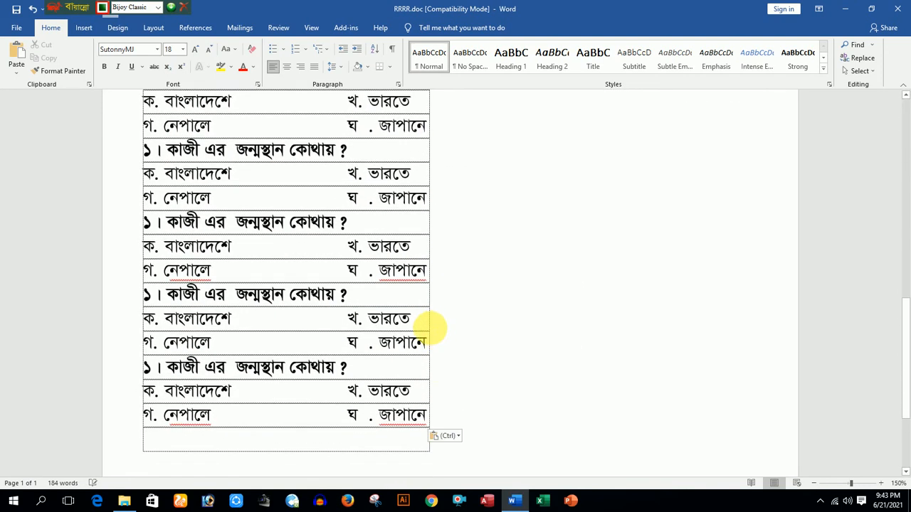
key(ctrl+v)
key(ctrl+v)
key(ctrl+v)
key(ctrl+v)
key(ctrl+v)
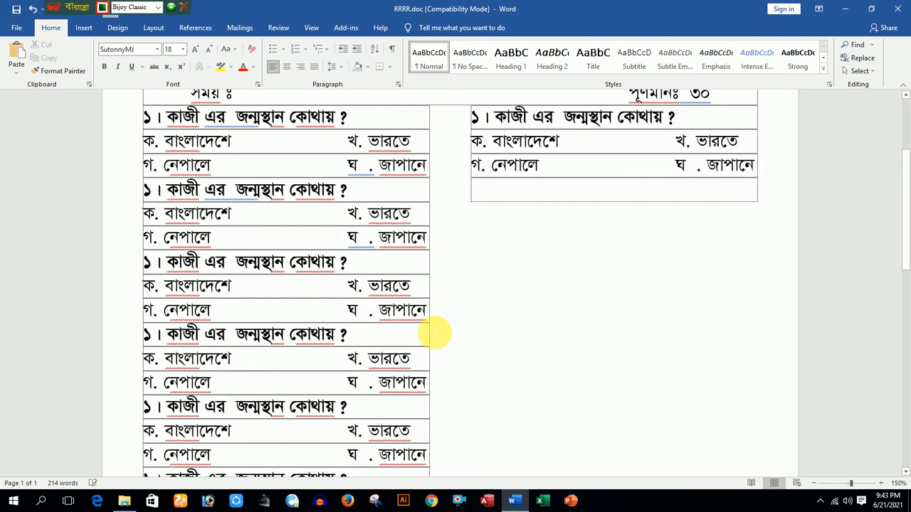
Paste more copies of the question with its four options until nine copies stand in the second column
key(ctrl+v)
key(ctrl+v)
key(ctrl+v)
key(ctrl+v)
key(ctrl+v)
key(ctrl+v)
key(ctrl+v)
key(ctrl+v)
key(ctrl+v)
key(ctrl+v)
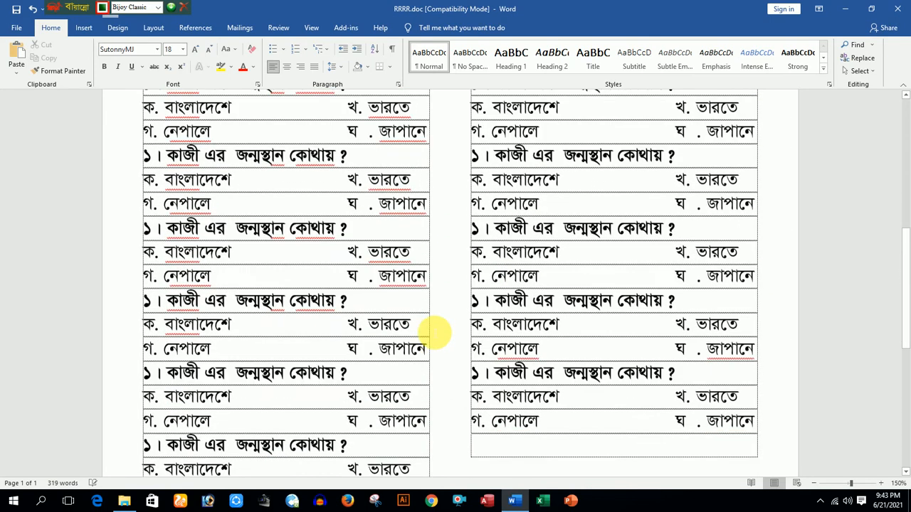
scroll(451, 358, down, 4)
scroll(458, 365, down, 4)
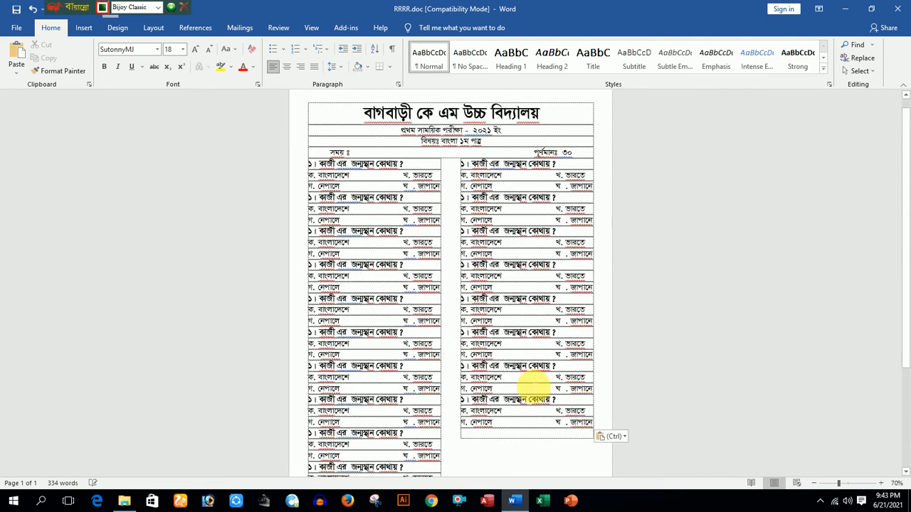
click(532, 384)
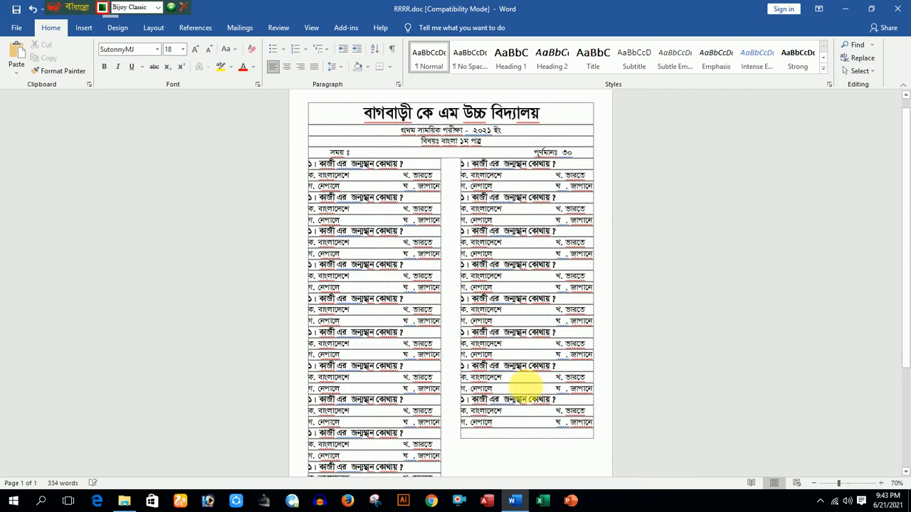
text(১। কাজী এর জন্মস্থান কোথায় ? ক. বাংলাদেশে	খ. ভারতে গ. নেপালে	ঘ . জাপানে)
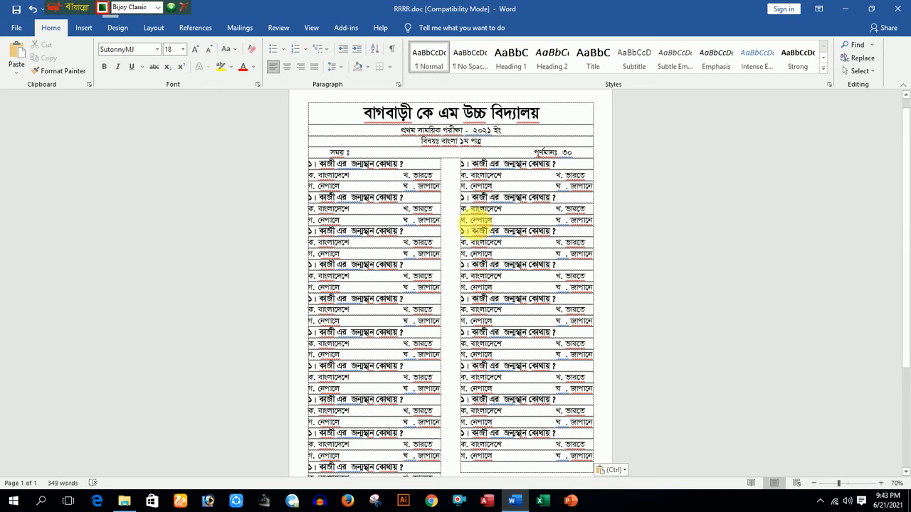
Check the two-column question paper in the print preview and return to the document
click(16, 28)
click(36, 227)
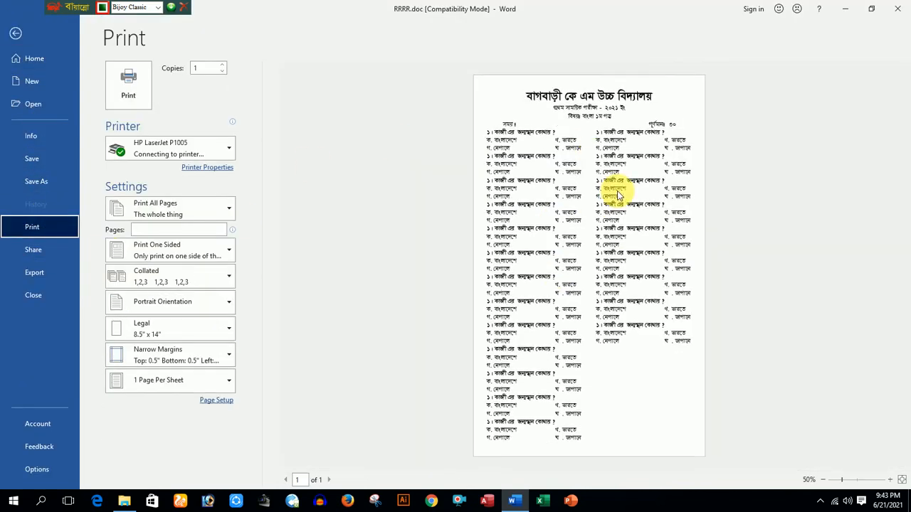
click(16, 34)
click(472, 165)
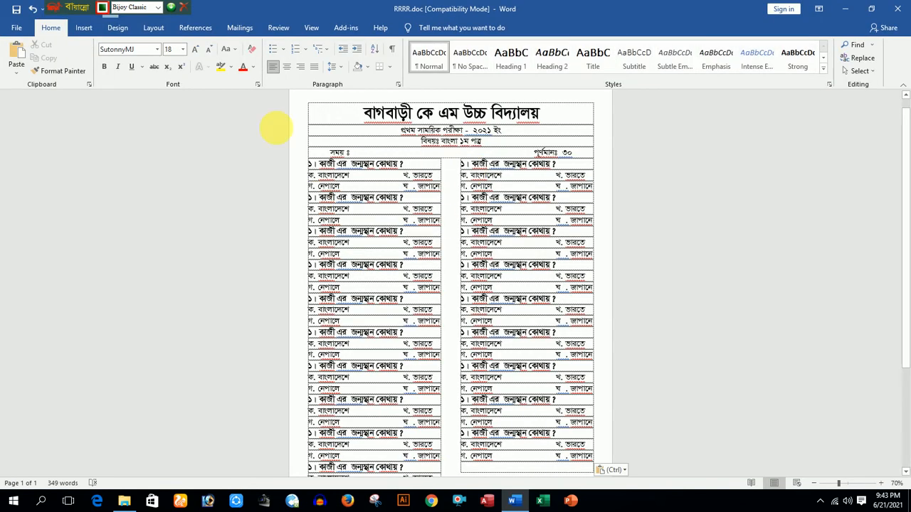
Add a dividing line between the two question columns, applied to this section
click(152, 28)
click(107, 65)
click(283, 235)
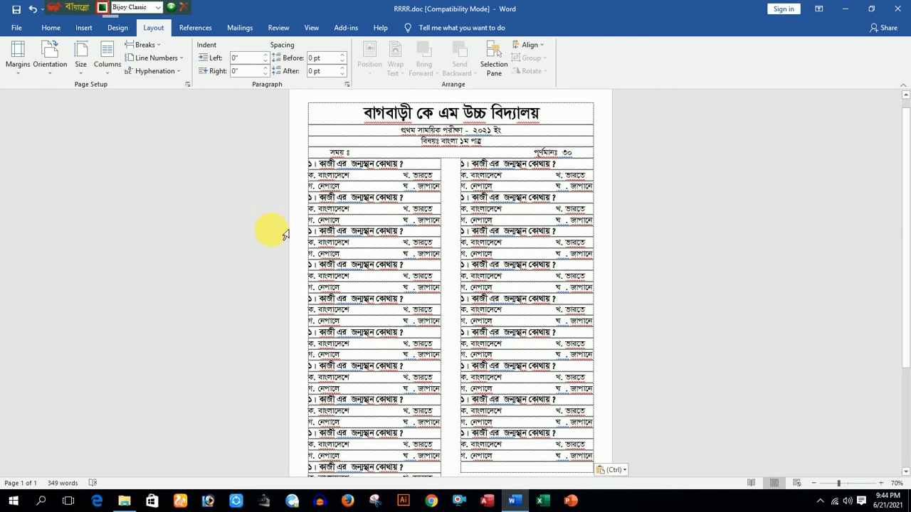
scroll(296, 308, up, 8)
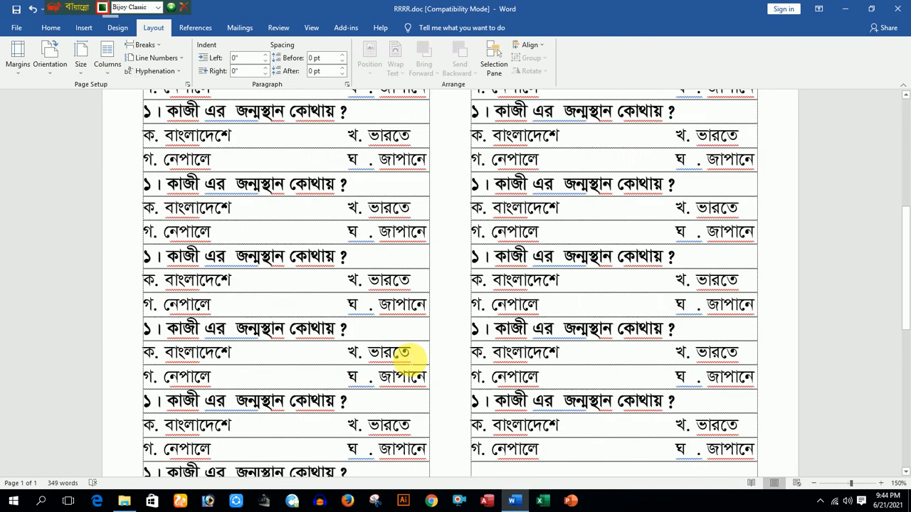
scroll(408, 354, up, 5)
click(109, 71)
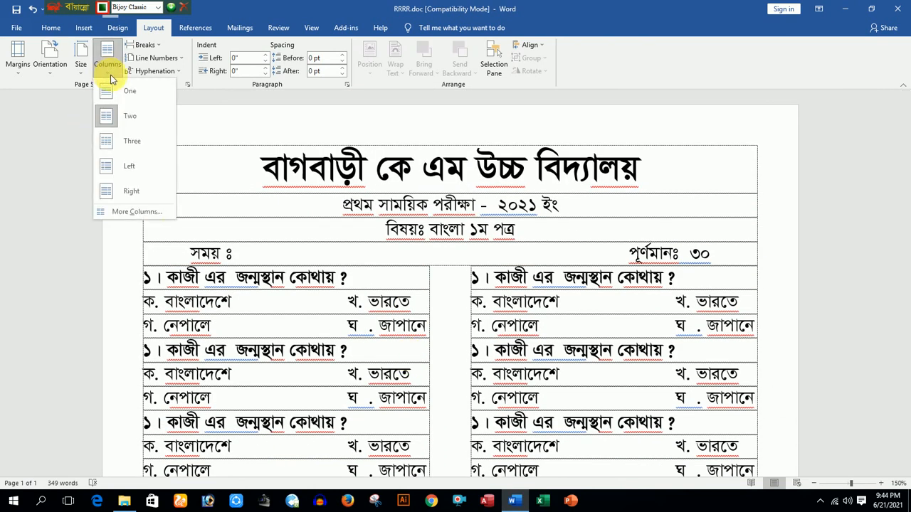
click(143, 211)
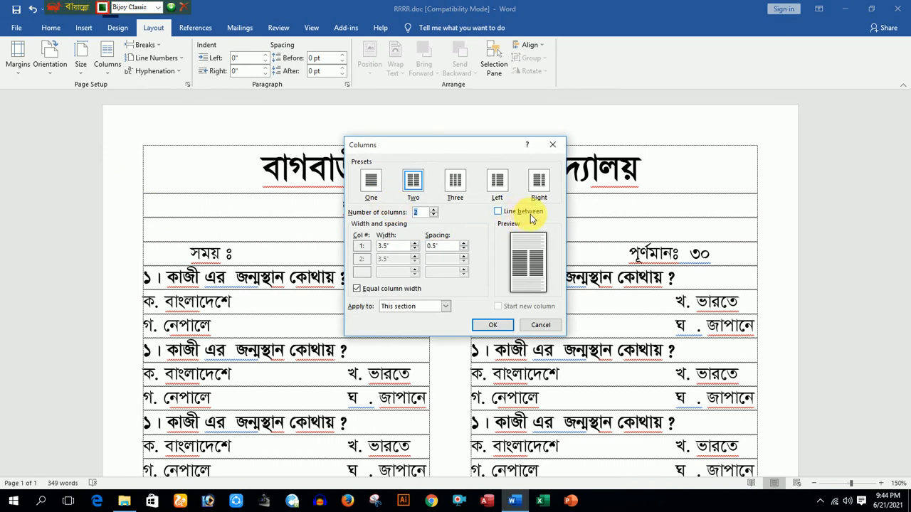
click(498, 212)
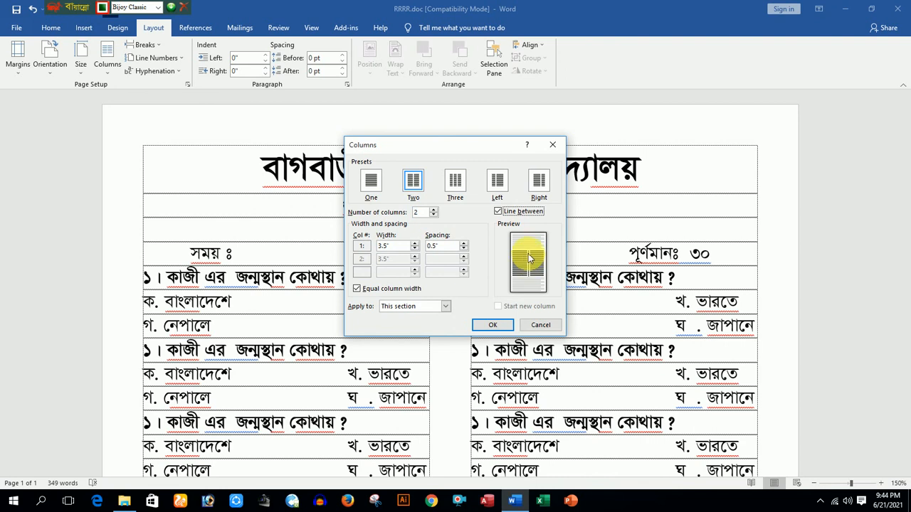
click(499, 325)
scroll(501, 311, down, 5)
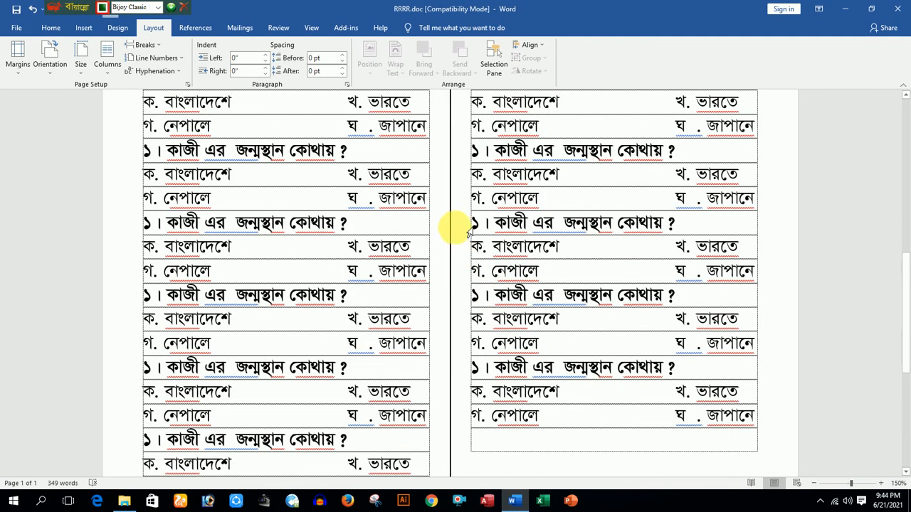
scroll(445, 331, up, 8)
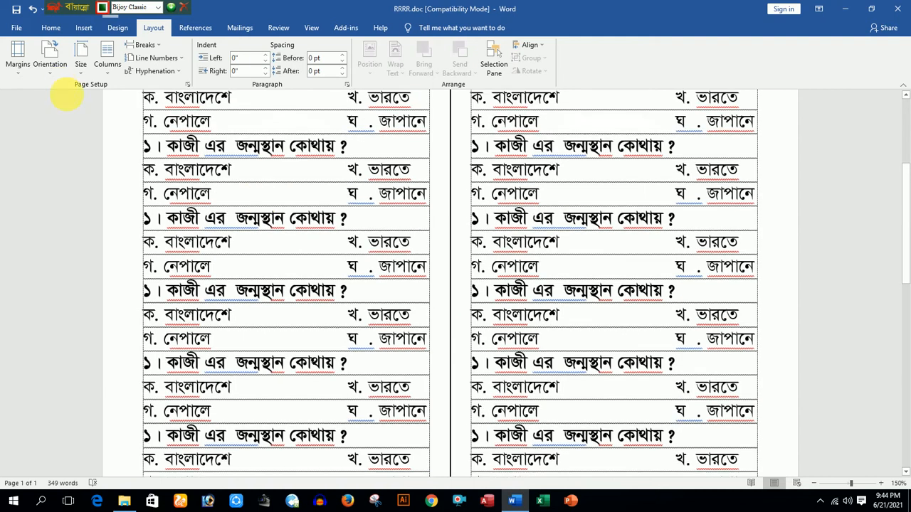
ctrl+scroll(417, 291, down, 4)
scroll(416, 303, down, 3)
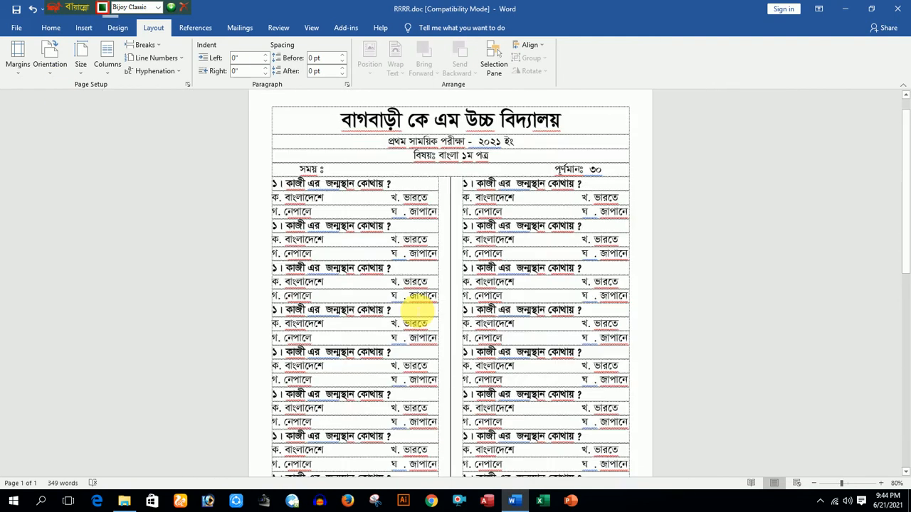
click(107, 77)
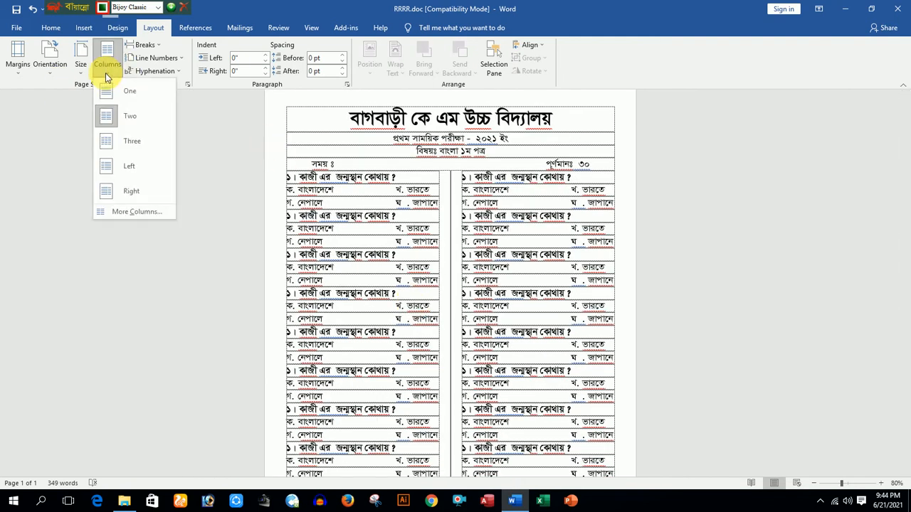
click(128, 213)
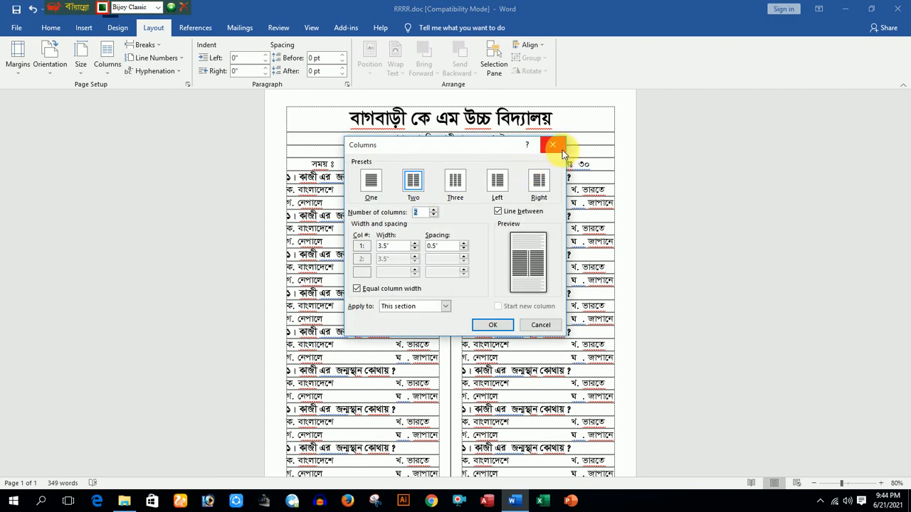
click(561, 151)
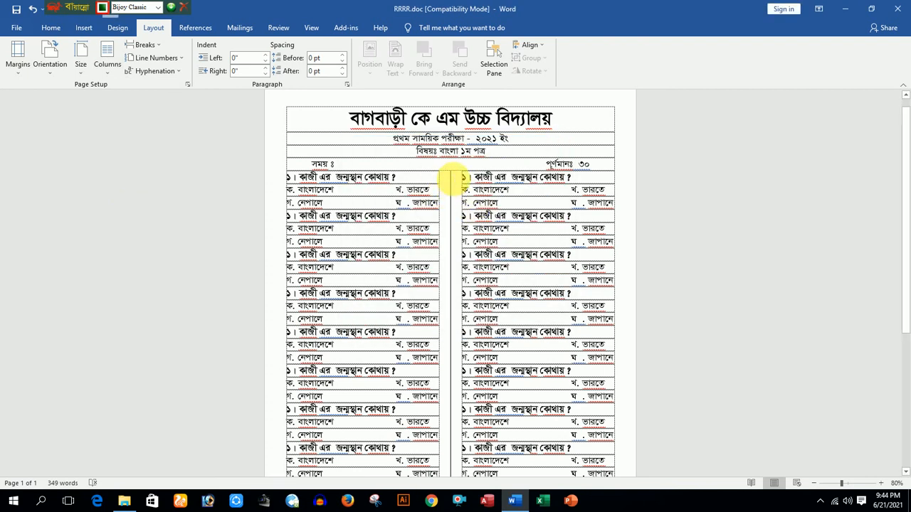
Remove the dividing line between the two question columns
click(105, 71)
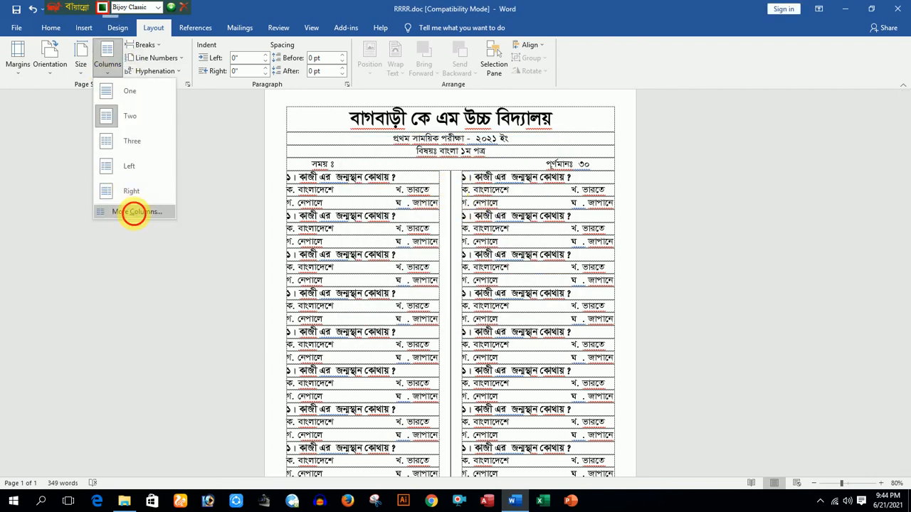
click(133, 212)
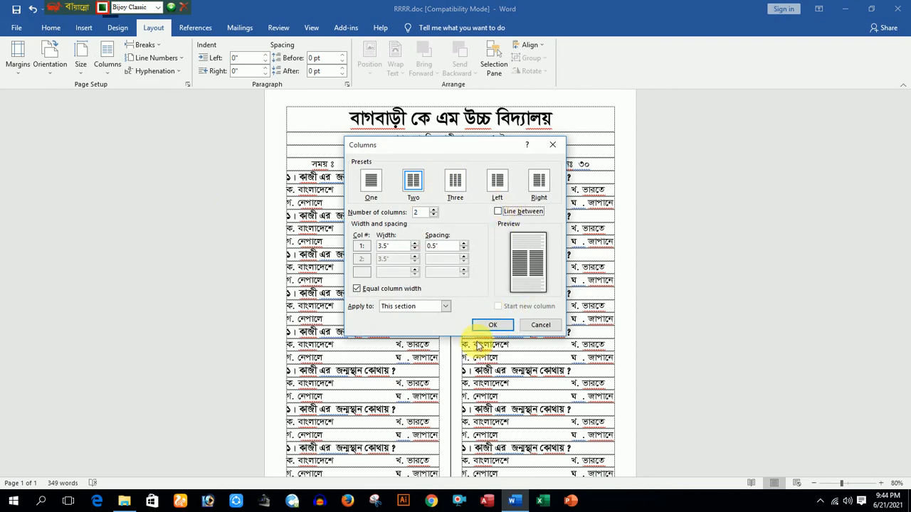
click(494, 325)
scroll(433, 256, down, 2)
scroll(377, 285, up, 1)
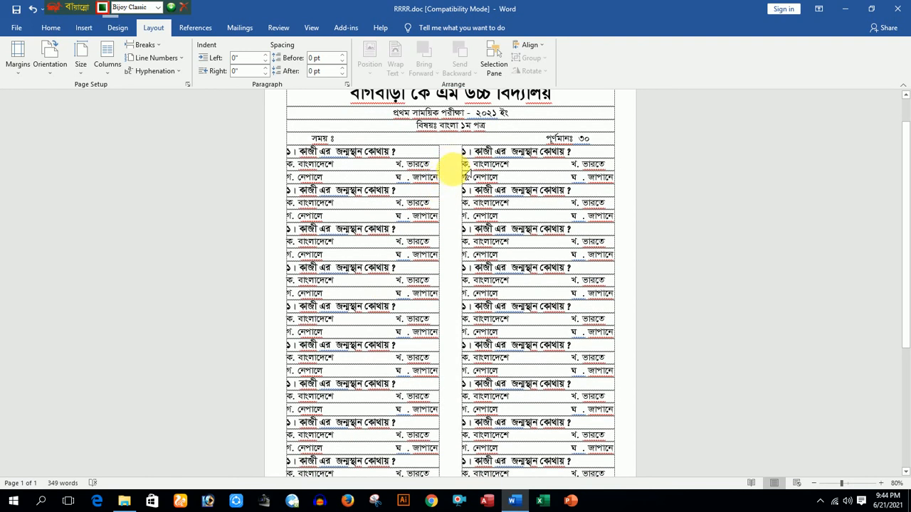
Reduce the spacing between the two question columns to 0.1" for this section
click(108, 65)
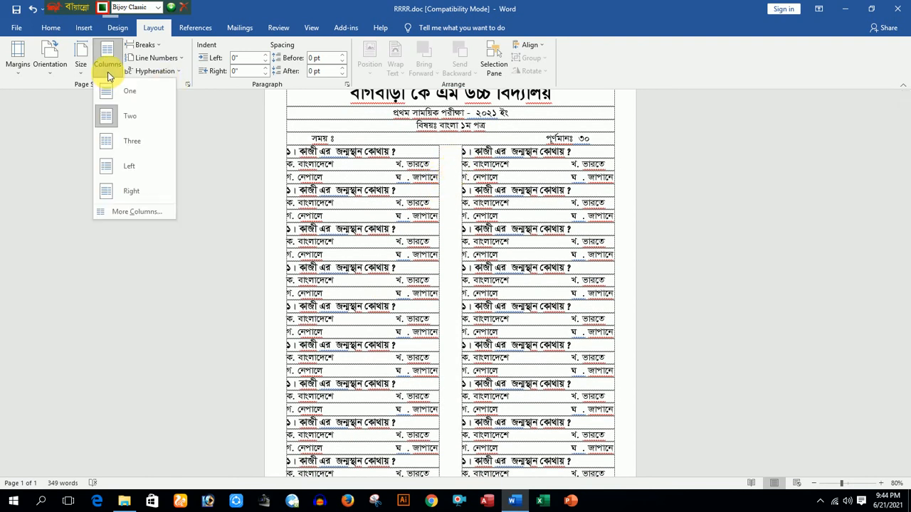
click(137, 212)
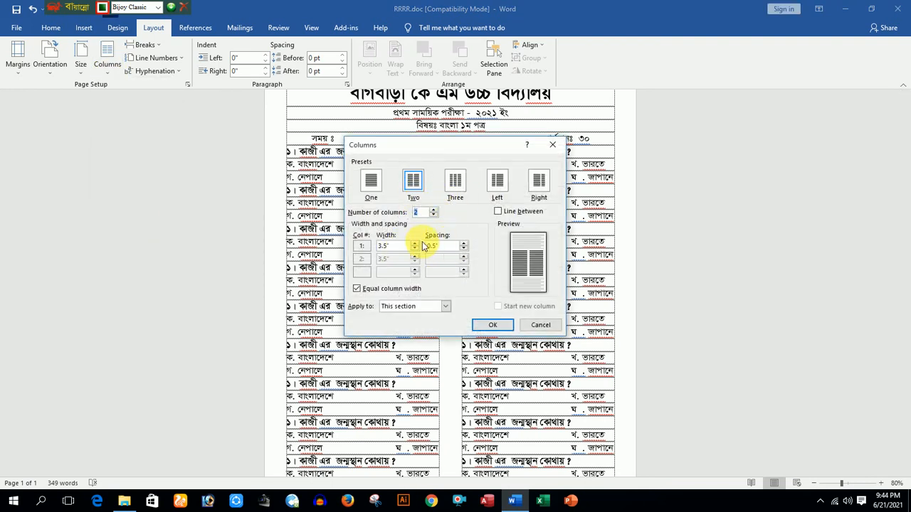
click(464, 248)
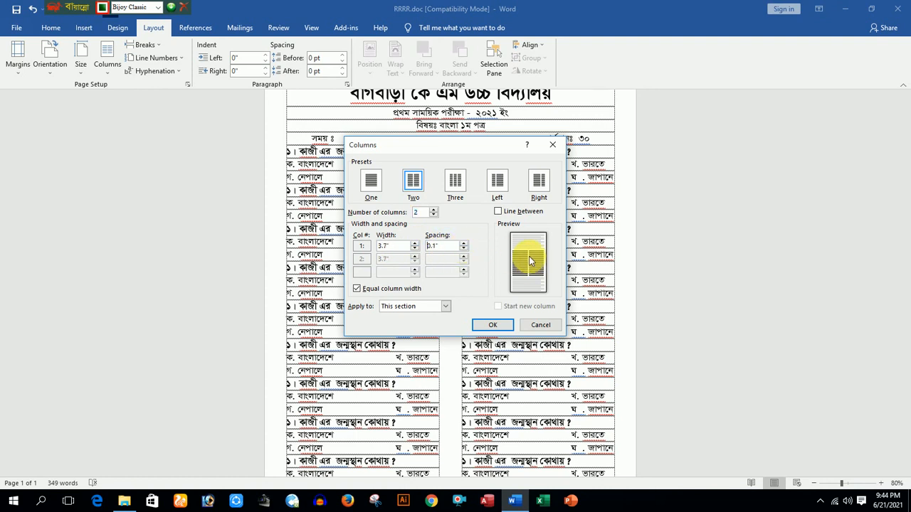
click(503, 326)
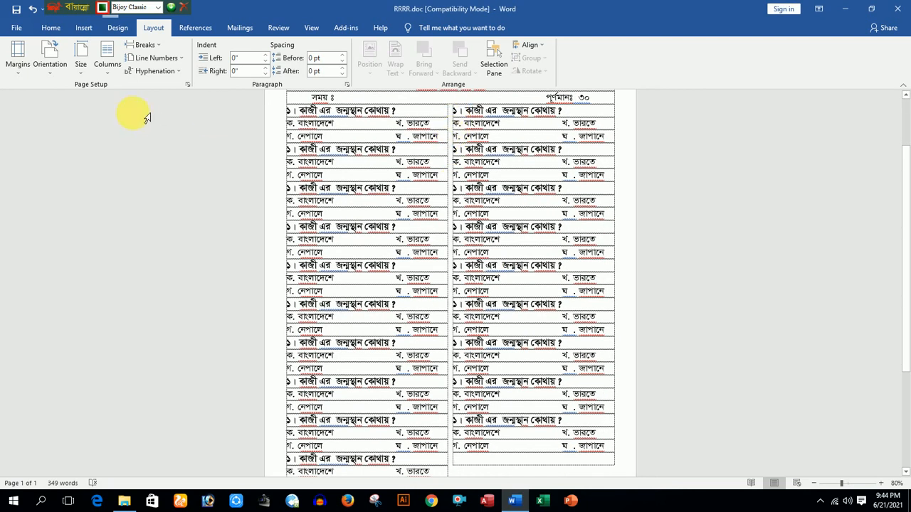
Widen the spacing between the two question columns, keeping equal column widths, and review the page layout
click(107, 62)
click(137, 212)
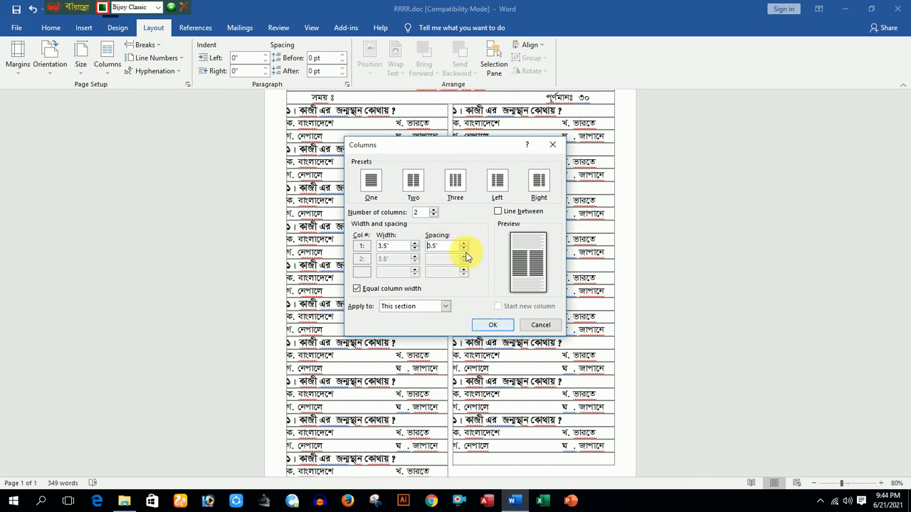
click(492, 324)
scroll(455, 263, down, 5)
scroll(449, 321, up, 2)
scroll(449, 285, up, 8)
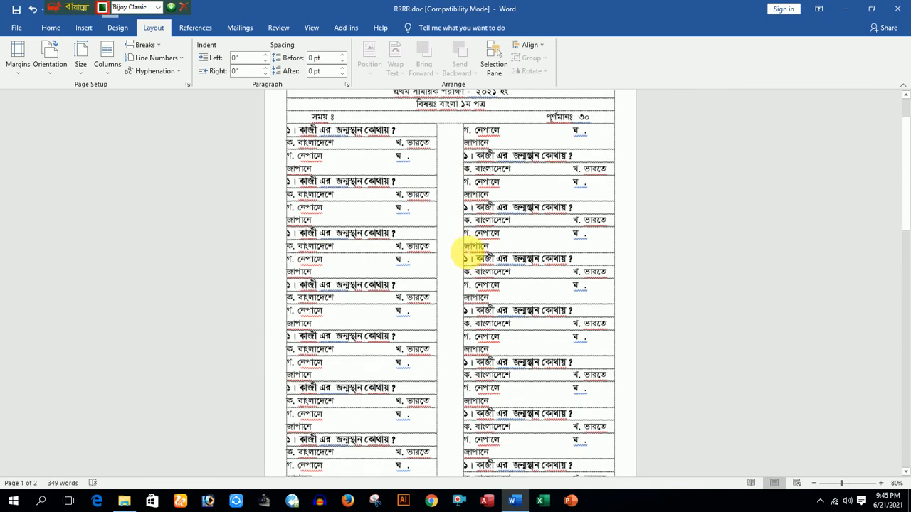
scroll(442, 305, up, 1)
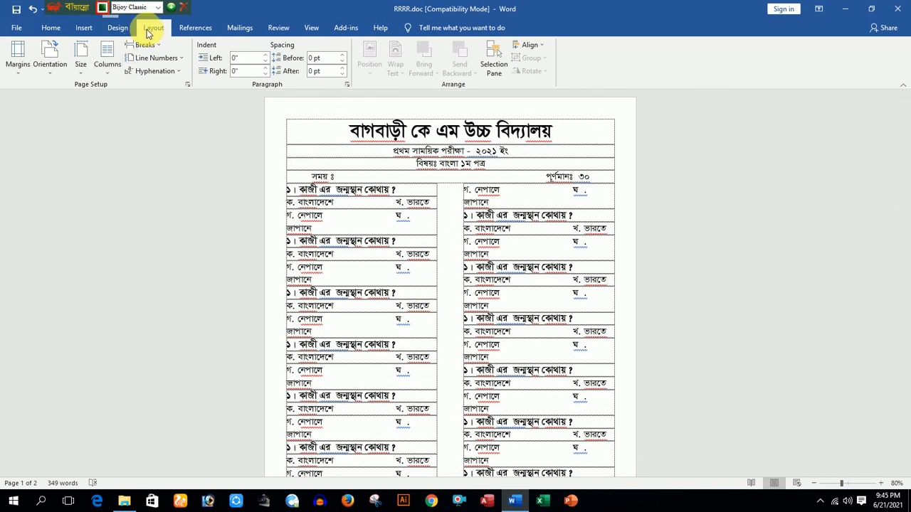
click(820, 501)
right_click(837, 457)
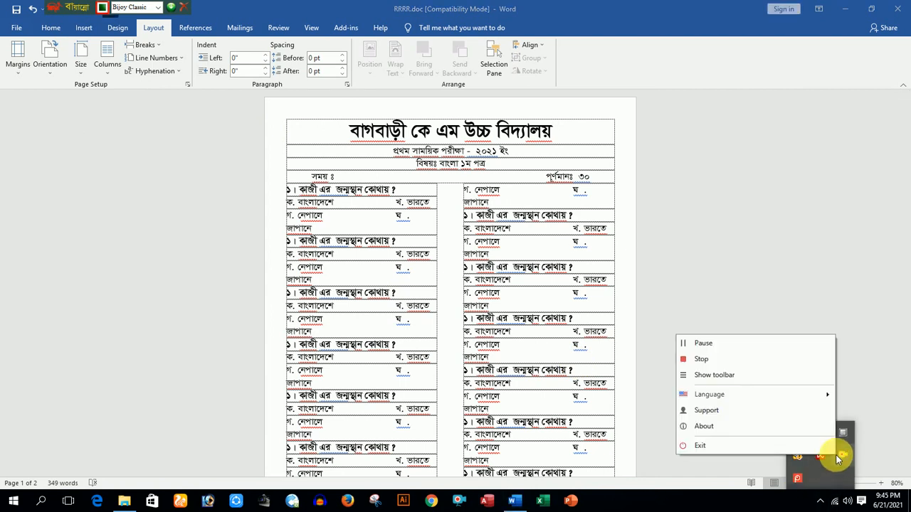